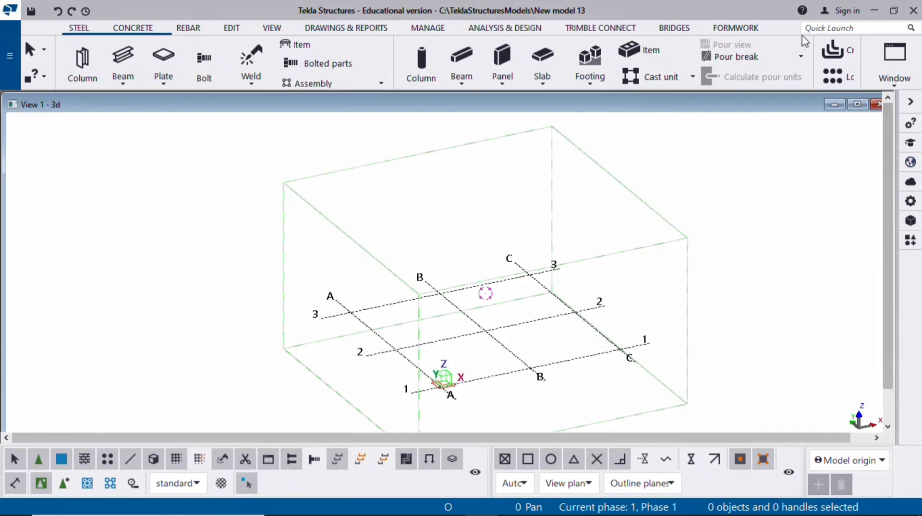
Step: Switch to Chrome and run a web search for google
click(874, 10)
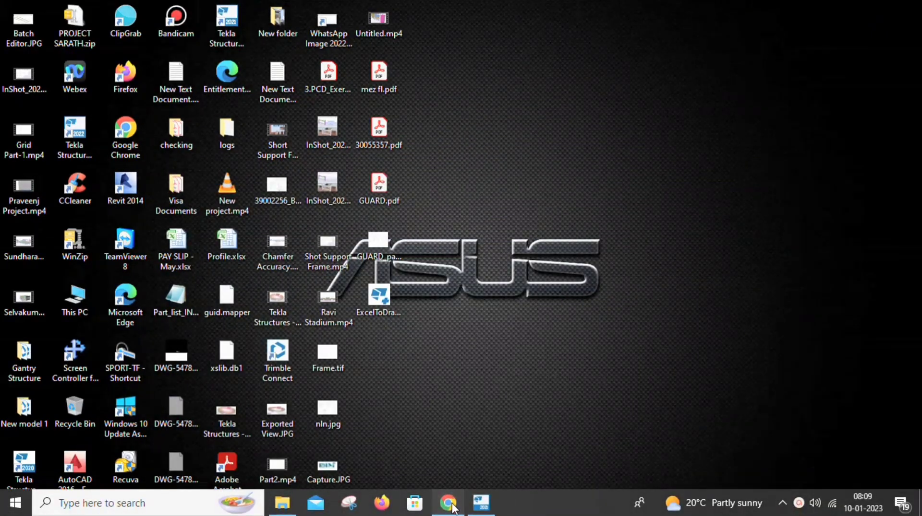
click(447, 509)
click(169, 33)
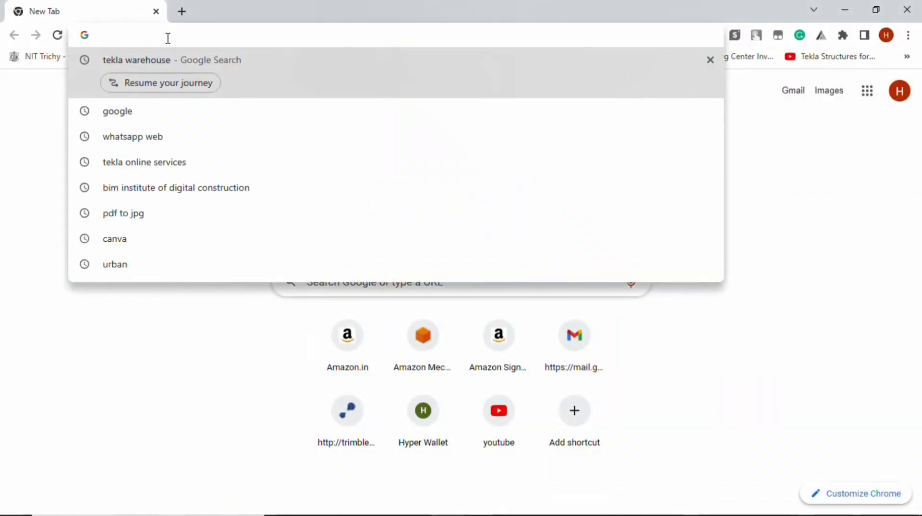
text(g)
click(150, 93)
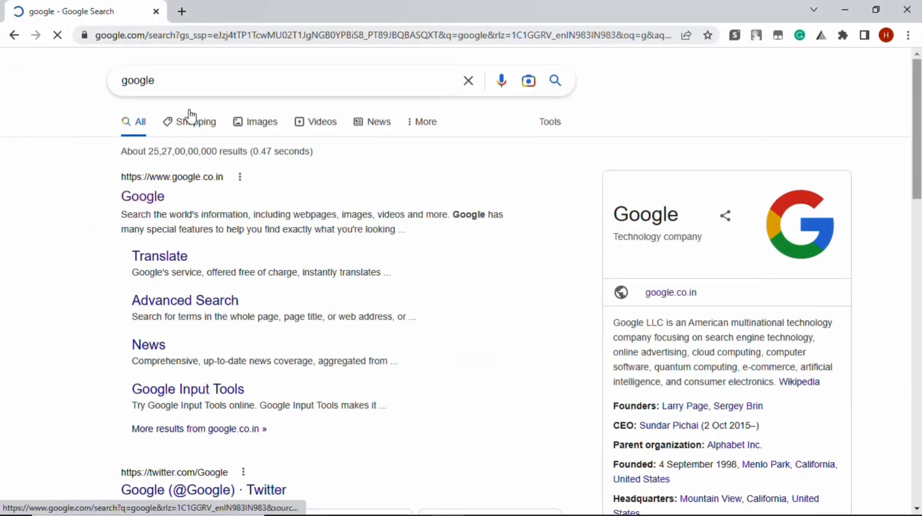
Step: Search Google for "tekla warehouse" and open the Tekla Warehouse website
drag(158, 80, 50, 83)
text(tekla)
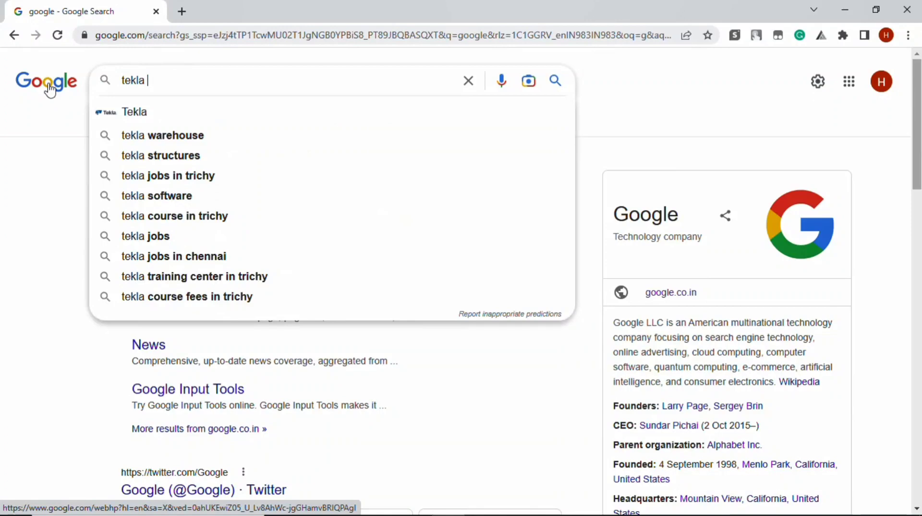
click(167, 143)
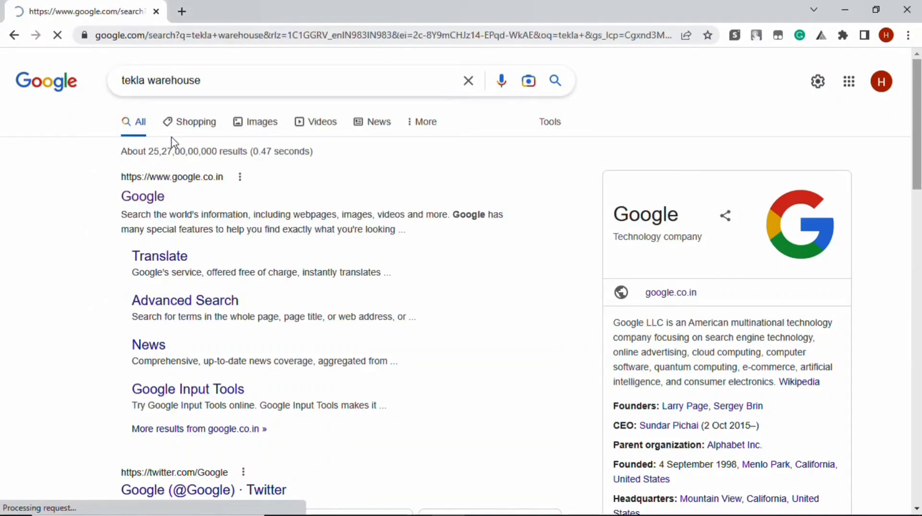
click(185, 200)
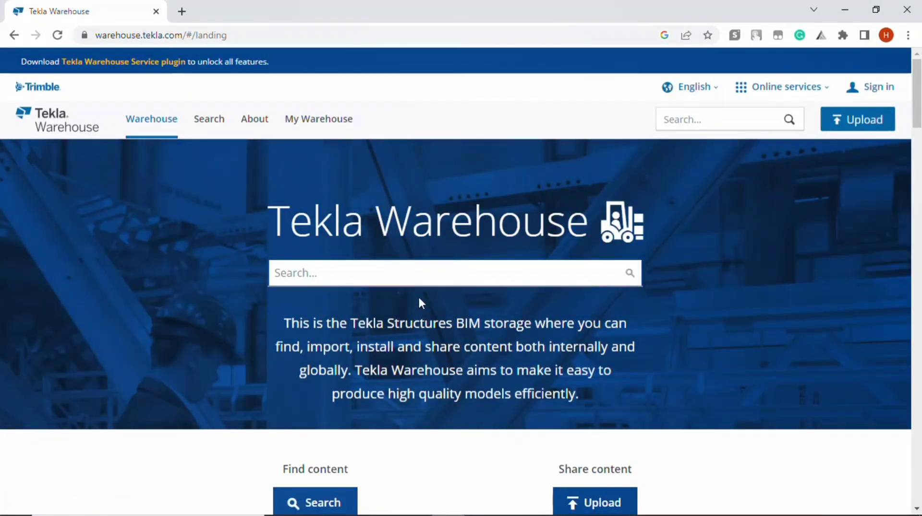
Step: Search Tekla Warehouse for "excel to drawing"
click(297, 268)
text(e)
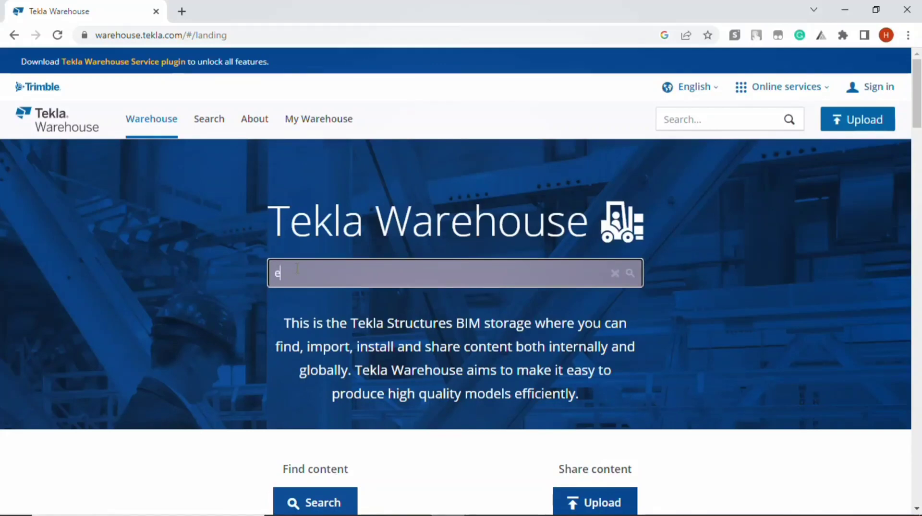
text(xcel)
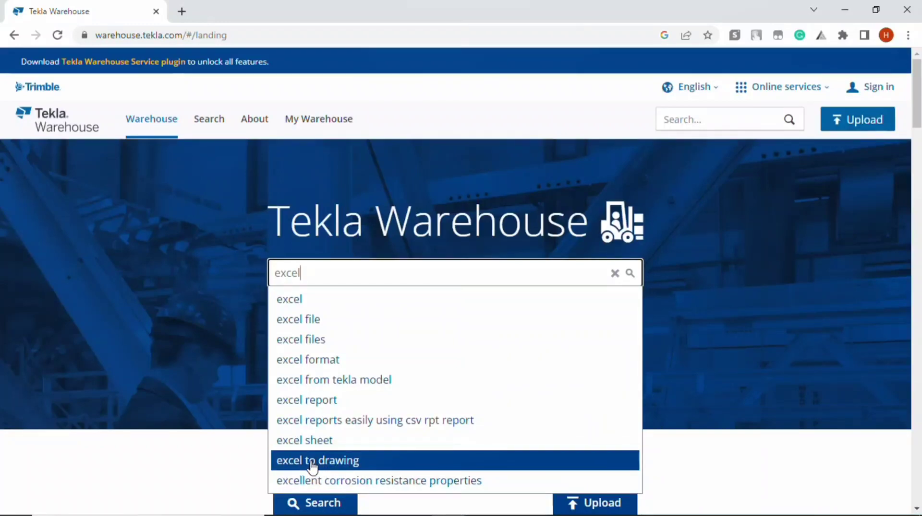
click(312, 462)
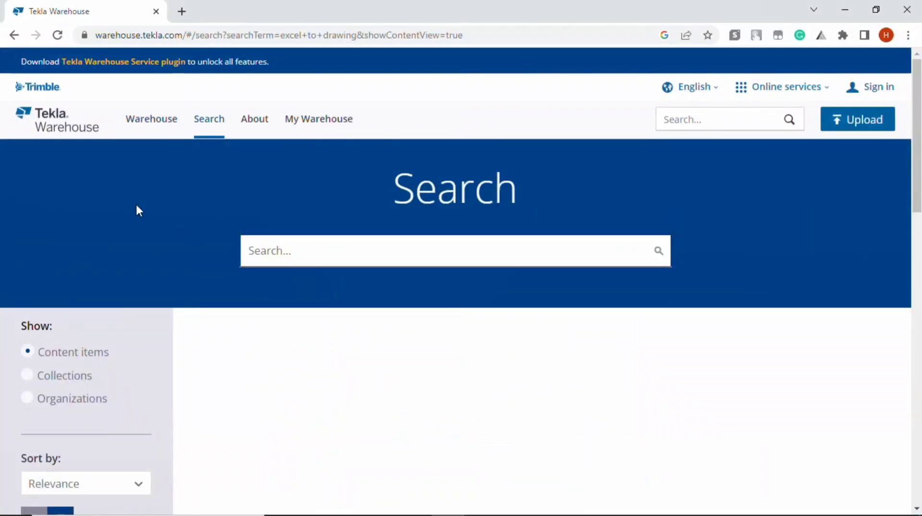
Step: Open the Excel to drawing item by Trimble Solutions Corporation and look over its download page
scroll(183, 188, down, 5)
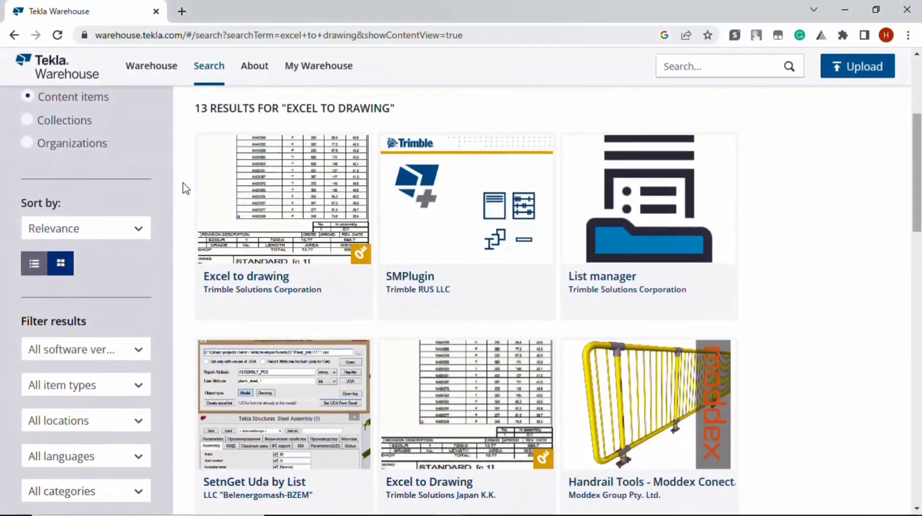
scroll(249, 207, down, 1)
scroll(318, 247, up, 1)
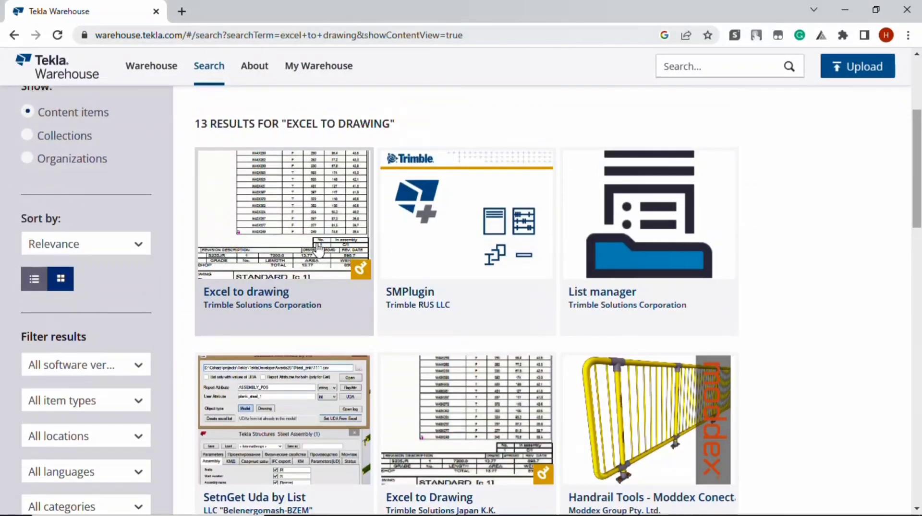
scroll(312, 272, down, 1)
scroll(290, 269, up, 2)
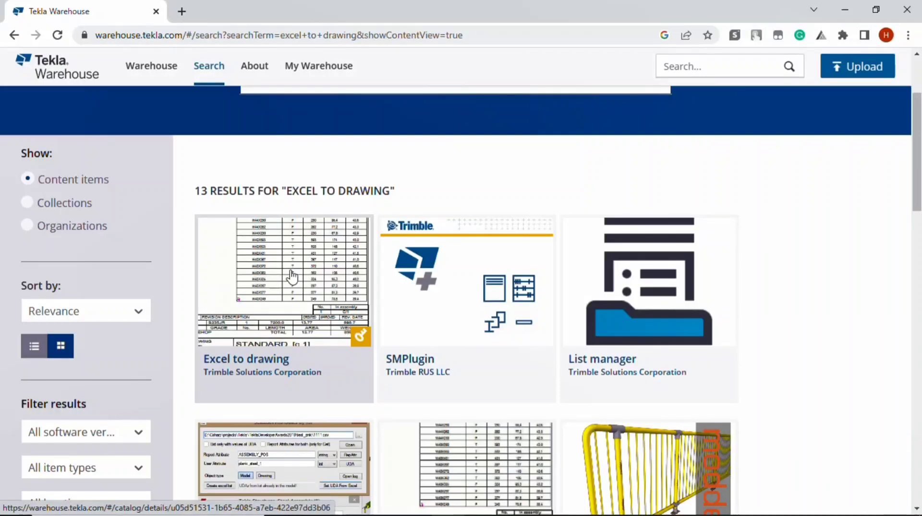
click(291, 277)
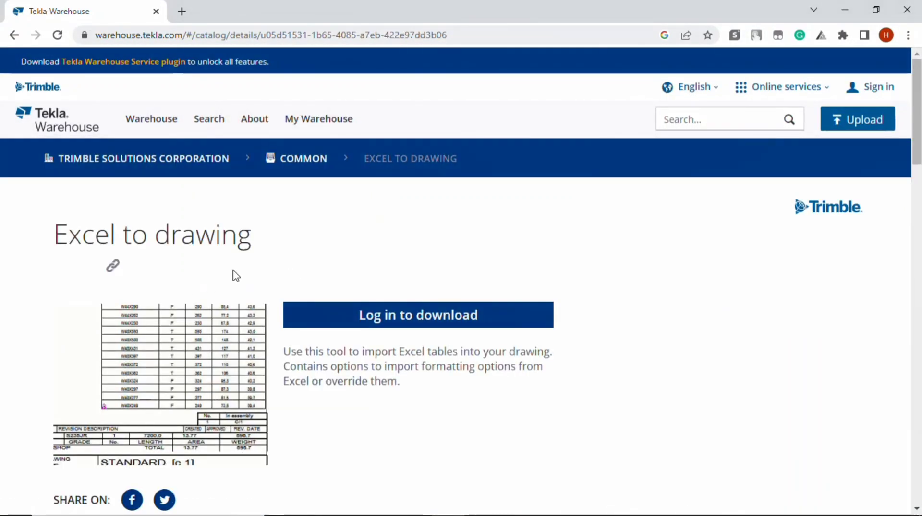
scroll(235, 273, down, 3)
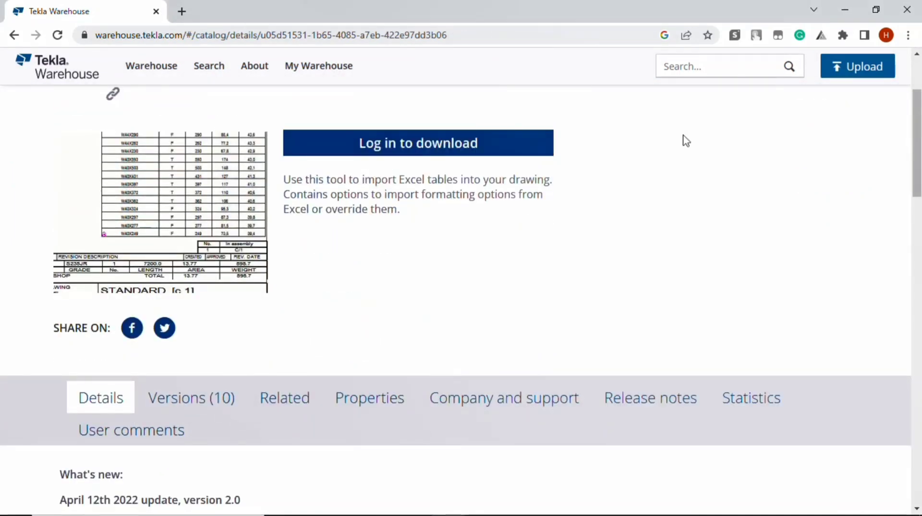
scroll(243, 333, up, 1)
scroll(243, 333, up, 1)
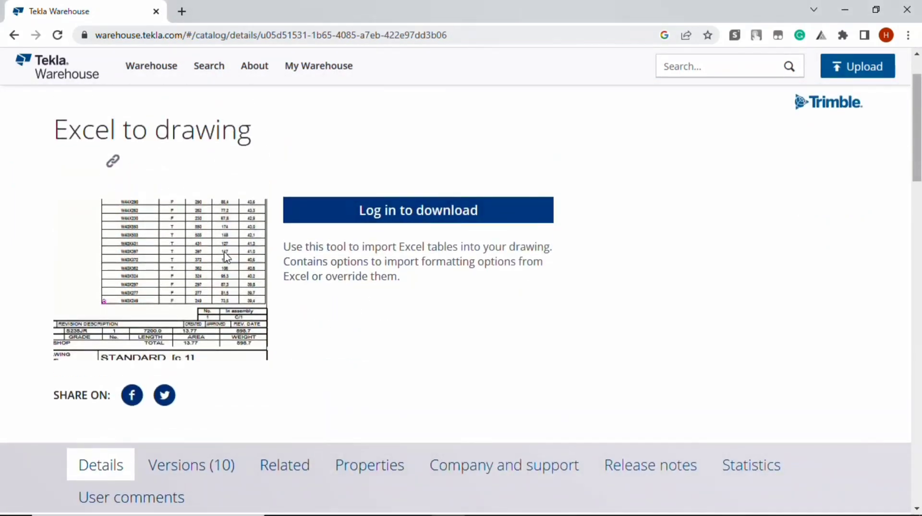
Step: Open ExcelToDrawing_V1.5.tsep from the desktop, select version 2021.0 for the import, and close the extension manager without importing
click(845, 6)
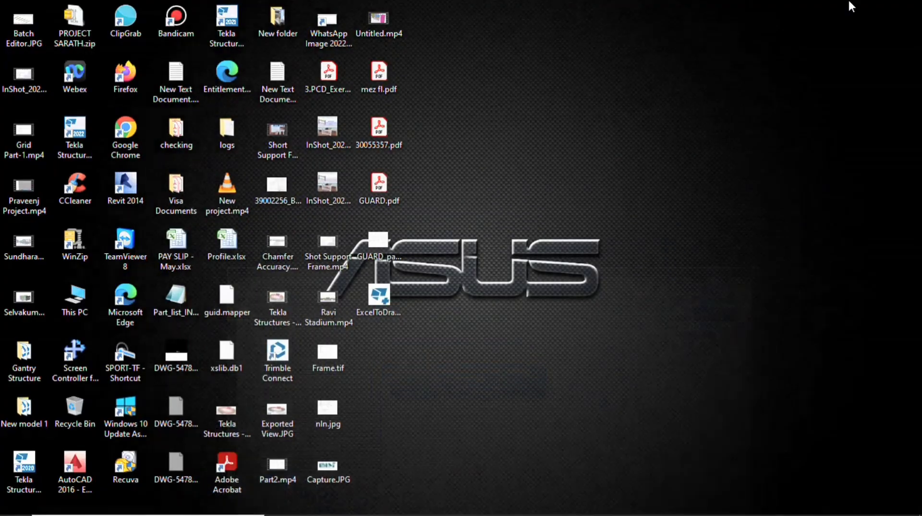
click(376, 315)
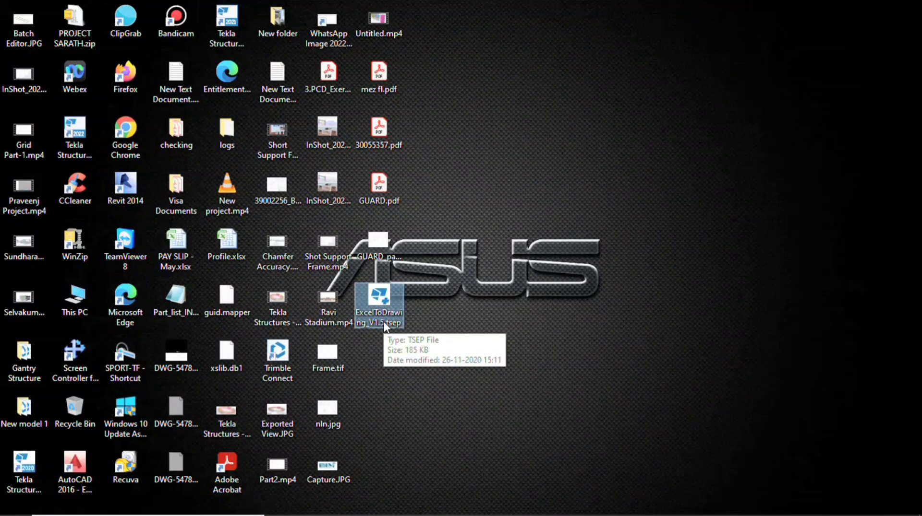
double_click(384, 322)
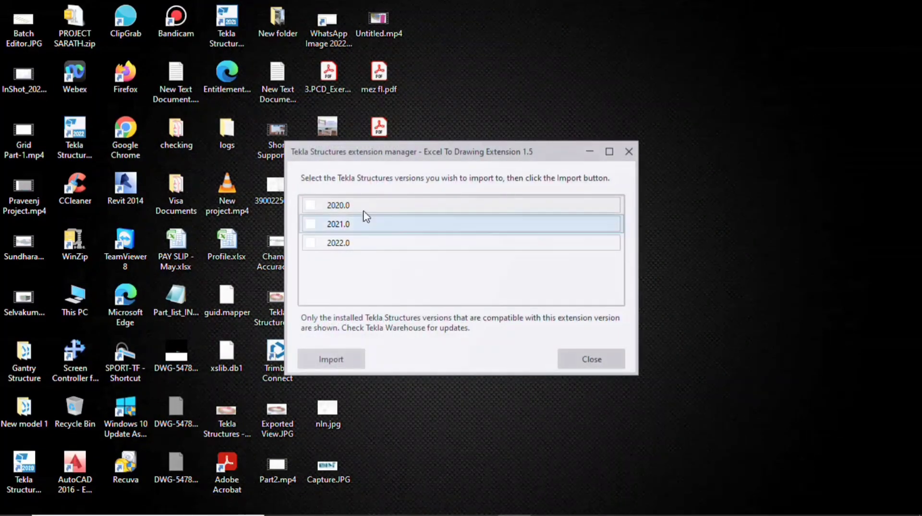
drag(384, 159, 531, 136)
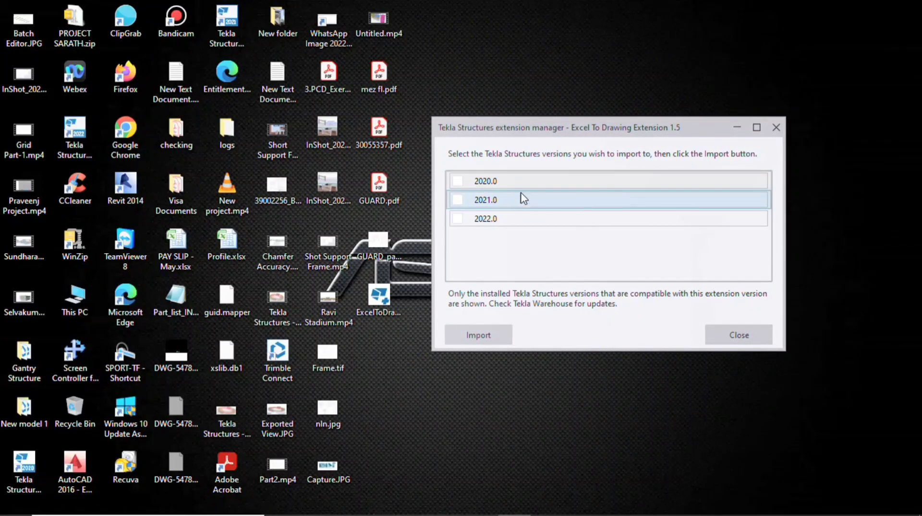
click(459, 201)
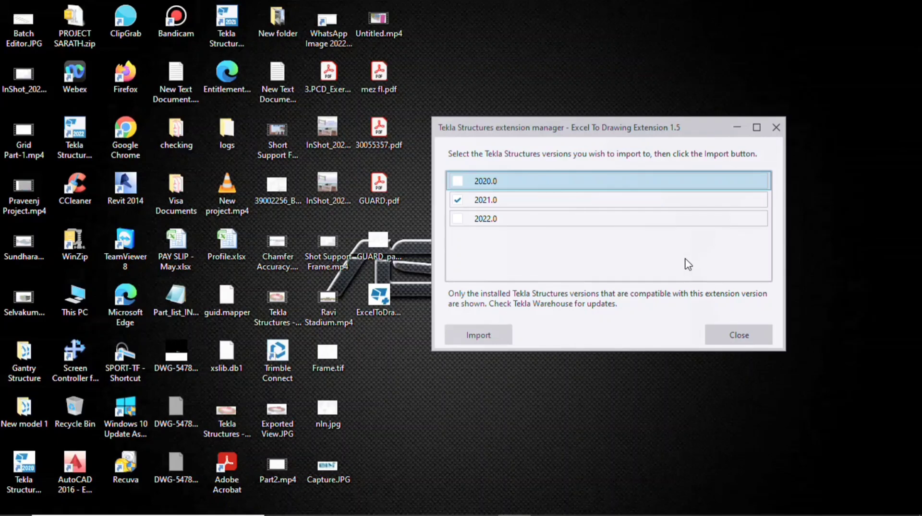
click(776, 127)
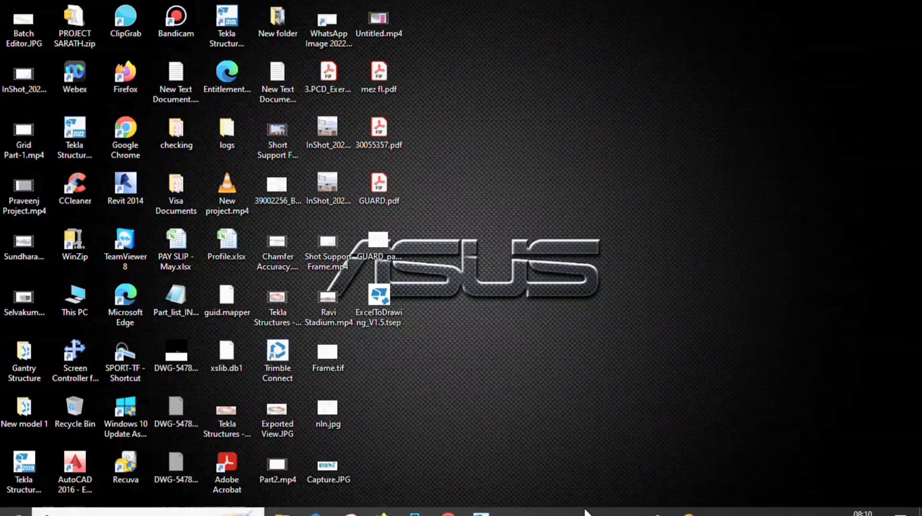
Step: Open Profile.xlsx from the desktop, examine its profile table, and close the workbook
click(228, 252)
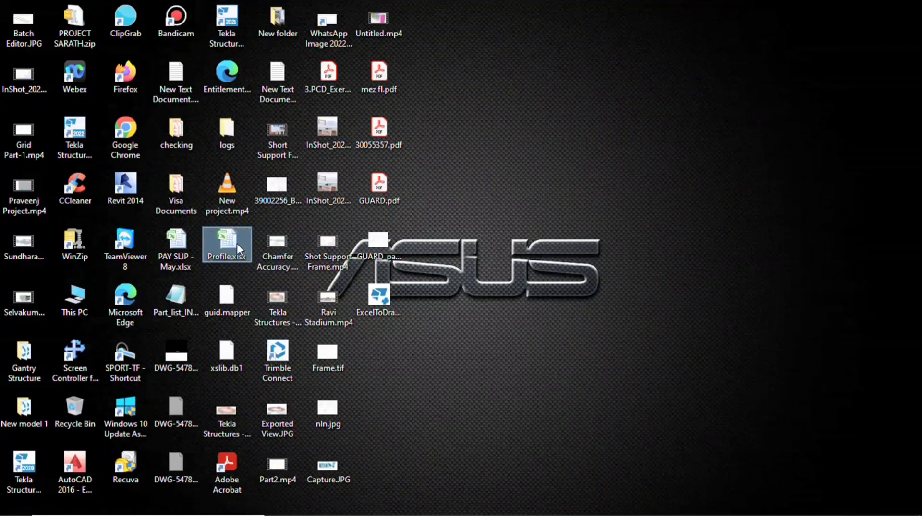
double_click(237, 244)
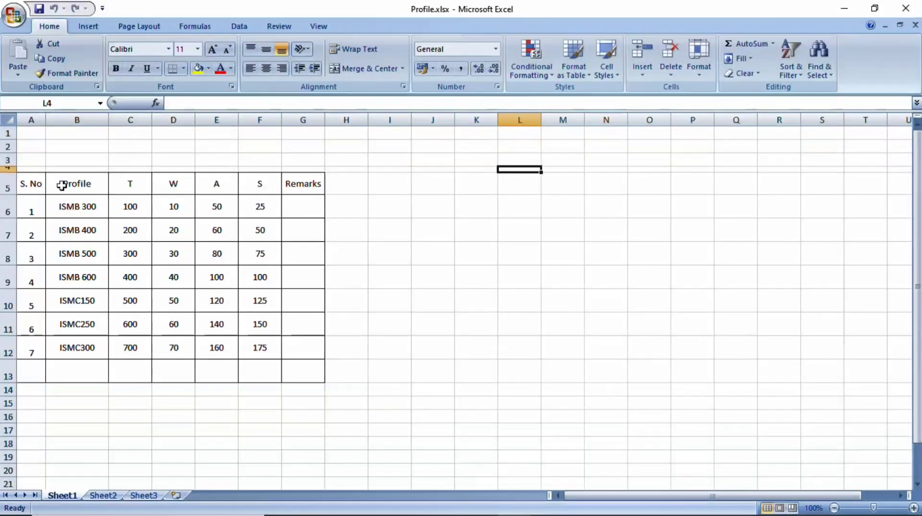
click(371, 355)
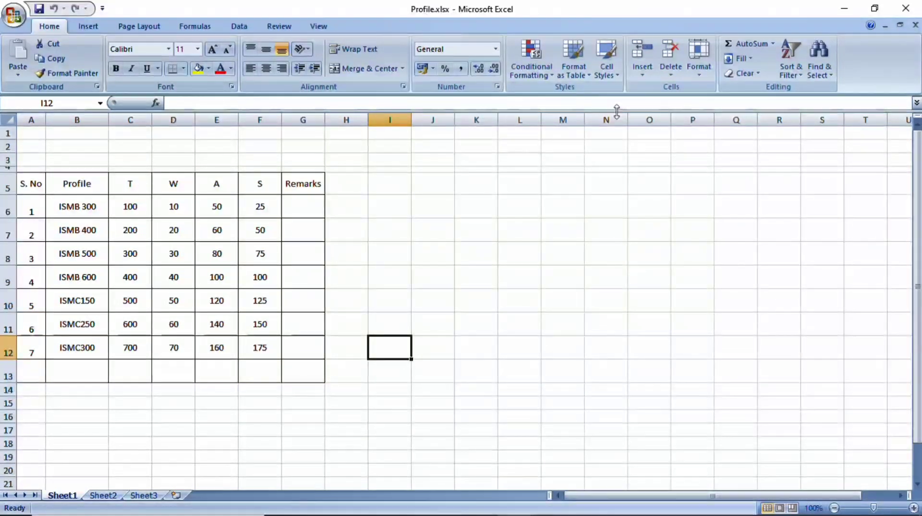
click(905, 8)
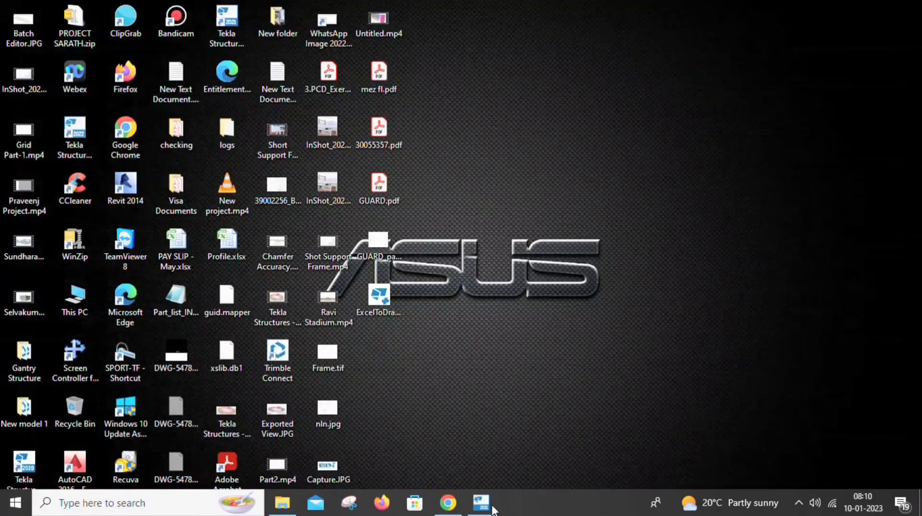
Step: Switch to Tekla Structures and maximize the 3D model view
click(480, 508)
ctrl+middle_drag(431, 356, 422, 386)
scroll(516, 383, up, 1)
middle_drag(517, 382, 421, 347)
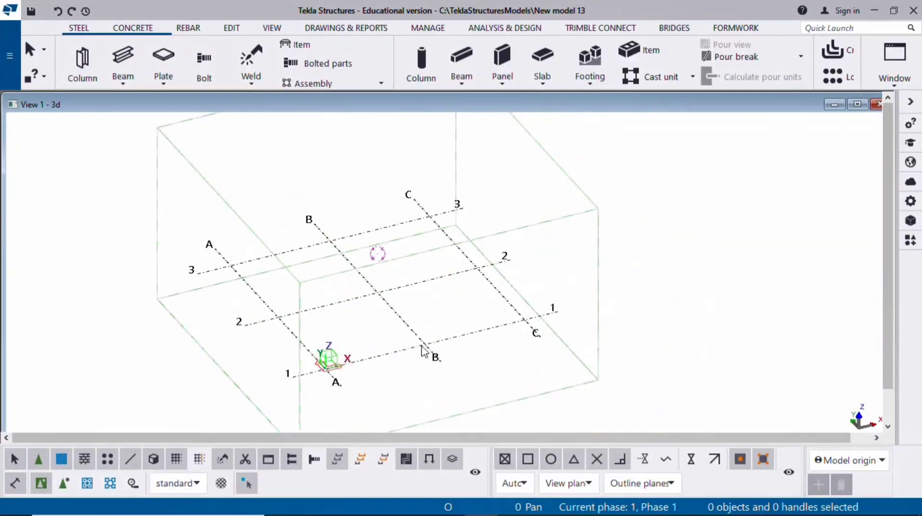
click(857, 104)
scroll(638, 201, down, 1)
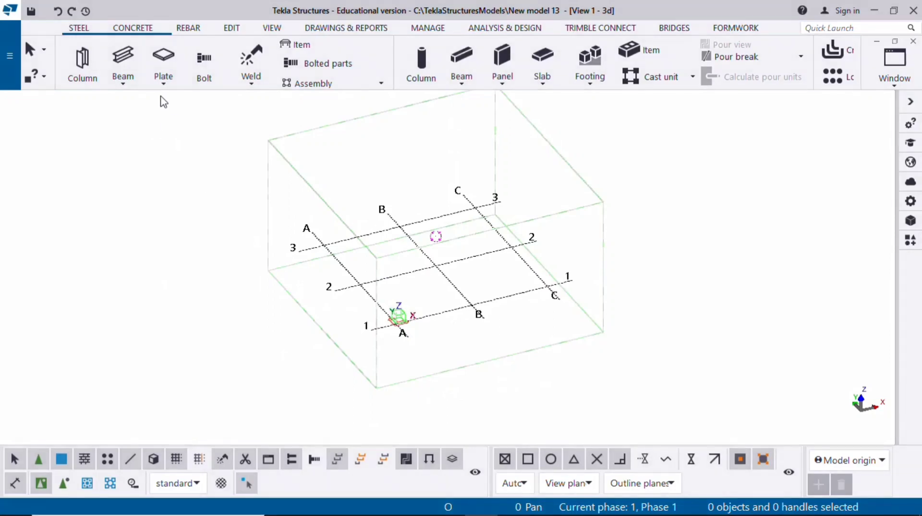
Step: Create a steel beam along grid line 1 from grid B to grid C
click(120, 86)
click(129, 114)
scroll(416, 263, up, 1)
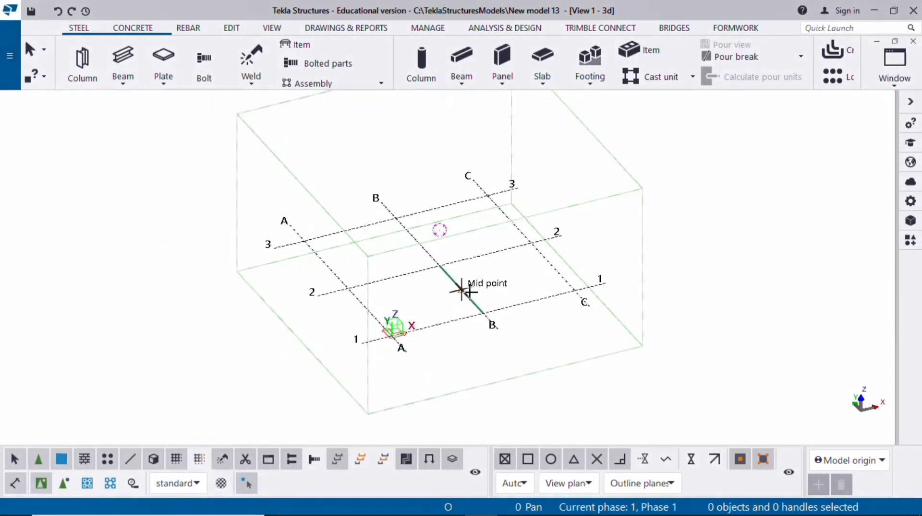
scroll(497, 326, up, 3)
click(489, 326)
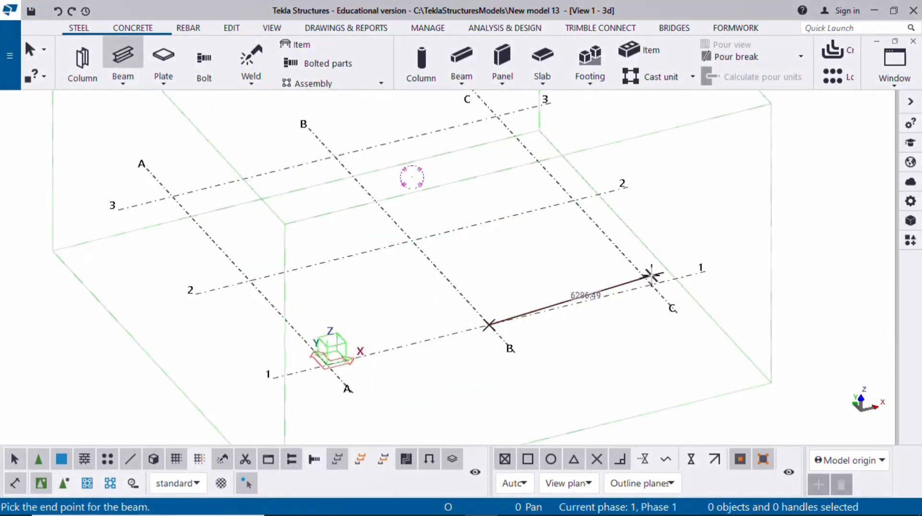
click(651, 286)
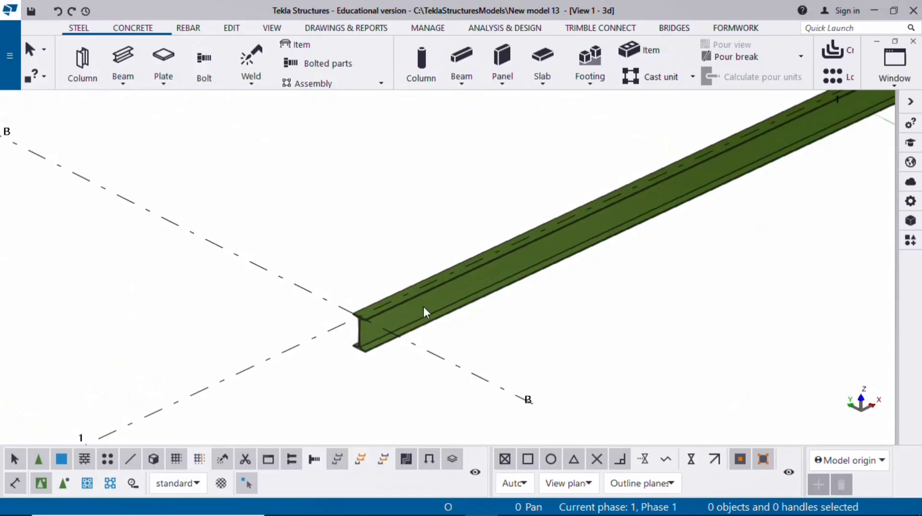
Step: Start creating a single-part drawing of the steel beam between grids B and C
scroll(490, 310, down, 3)
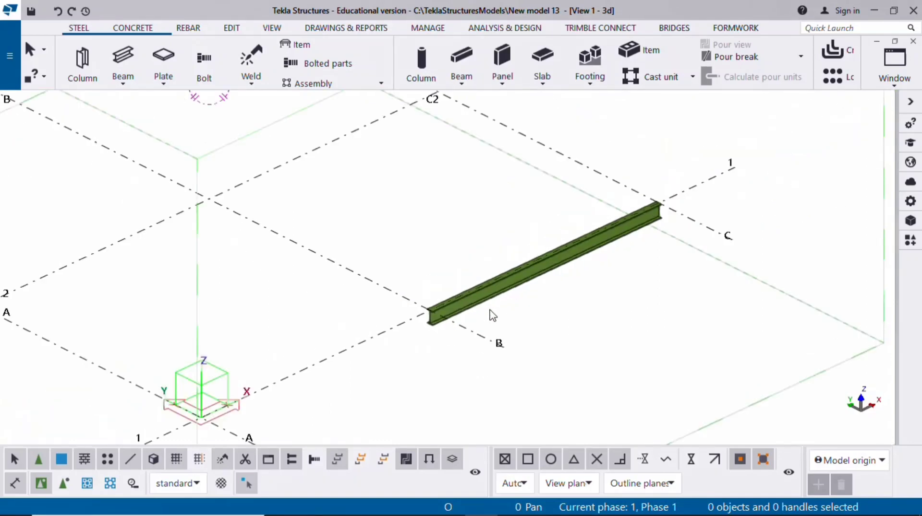
scroll(485, 314, up, 3)
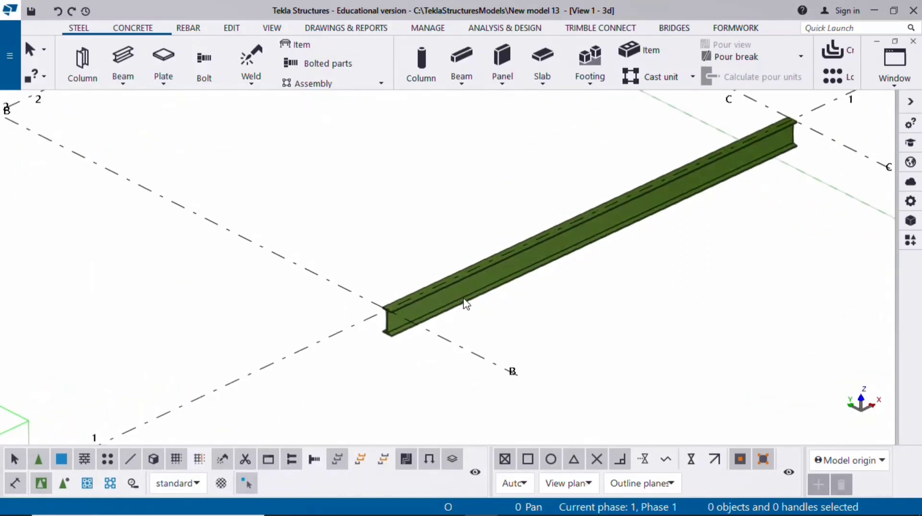
click(465, 304)
scroll(487, 301, down, 2)
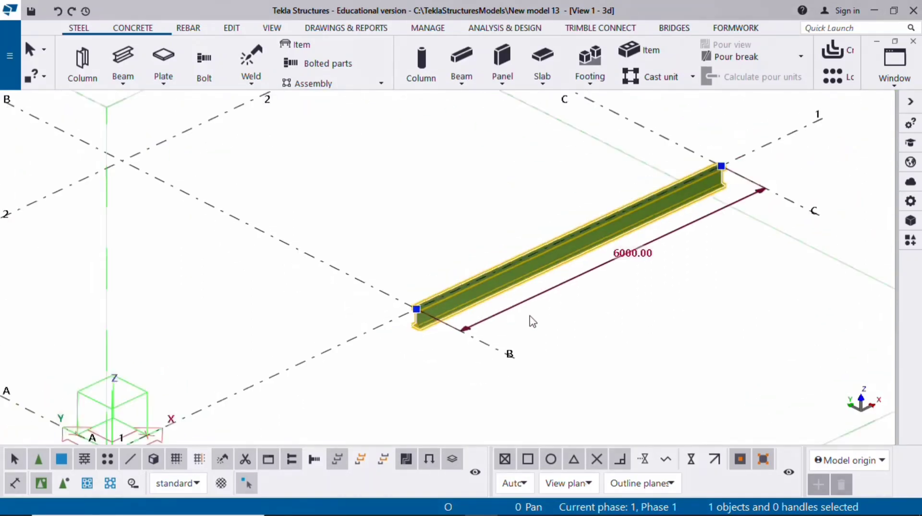
right_click(370, 163)
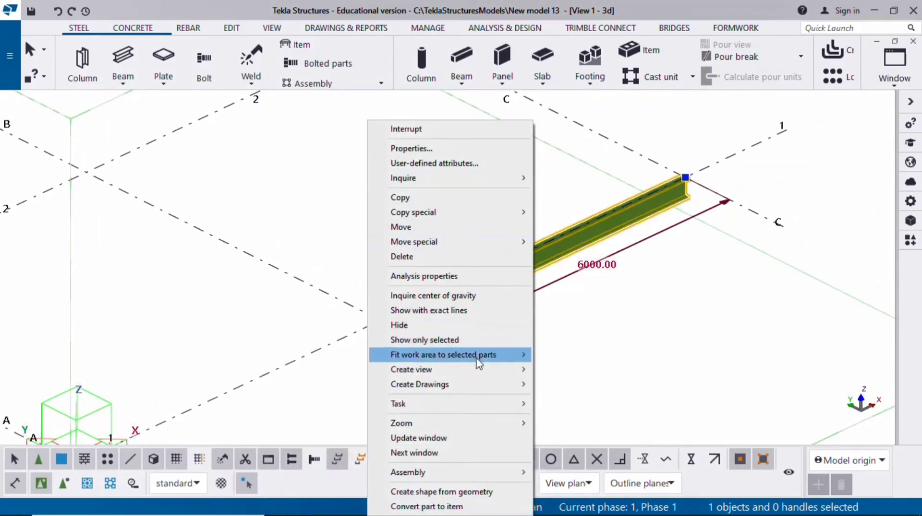
mouse_move(485, 391)
click(584, 389)
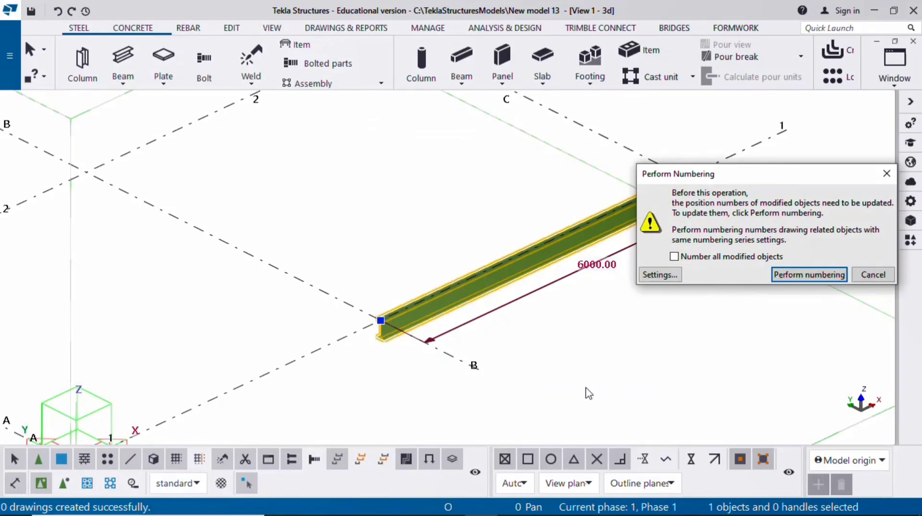
Step: Enable re-using old numbers, disable synchronizing with the master model, and perform numbering for the beam drawing
click(667, 280)
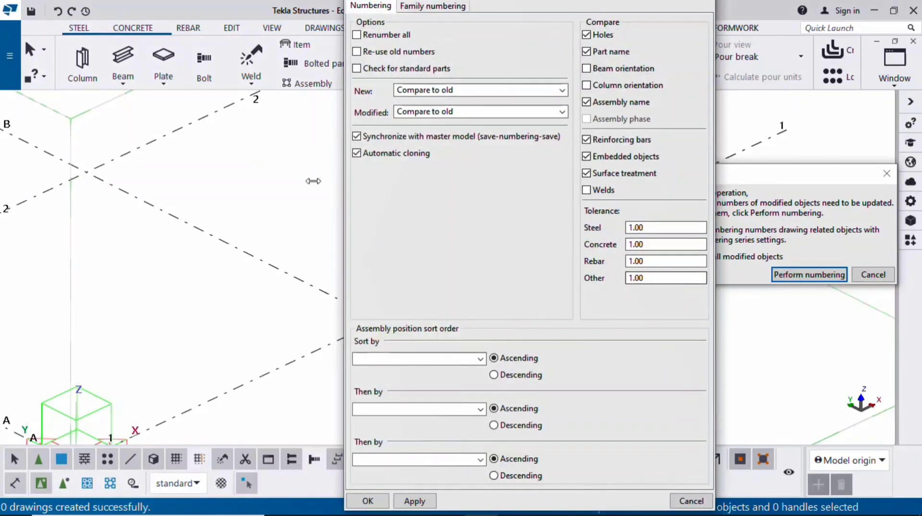
click(357, 138)
click(357, 53)
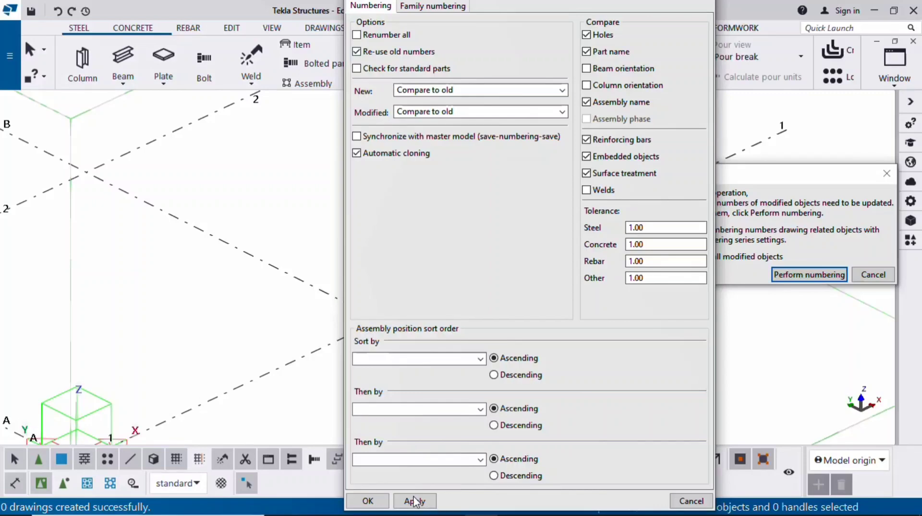
click(367, 502)
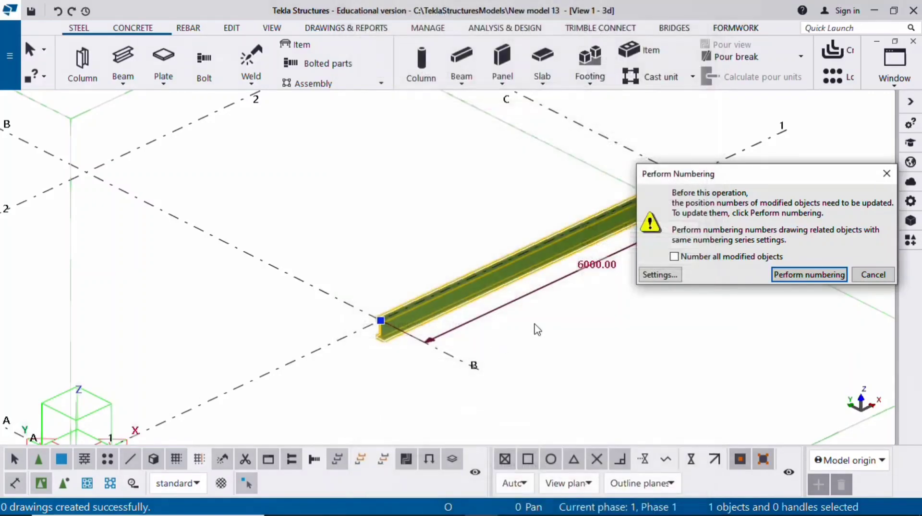
click(790, 277)
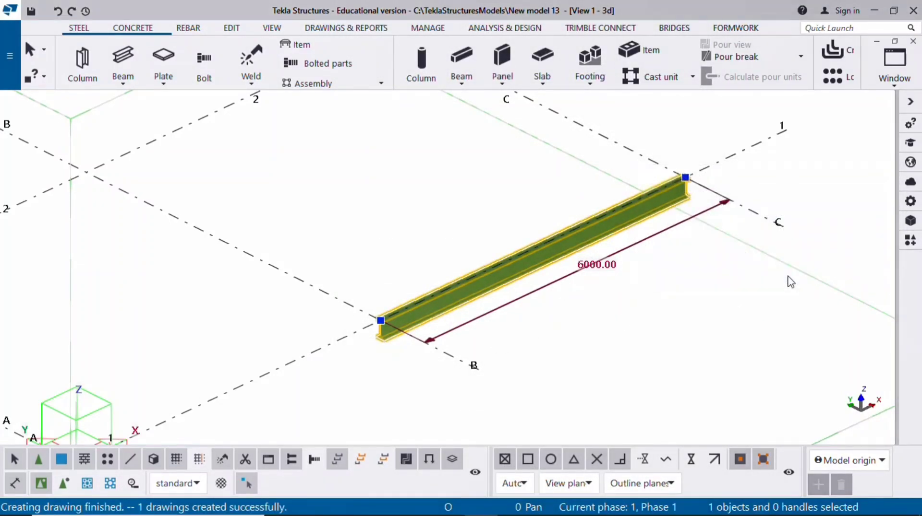
Step: Open the beam's single-part drawing M.1 from the list of all drawings
click(371, 174)
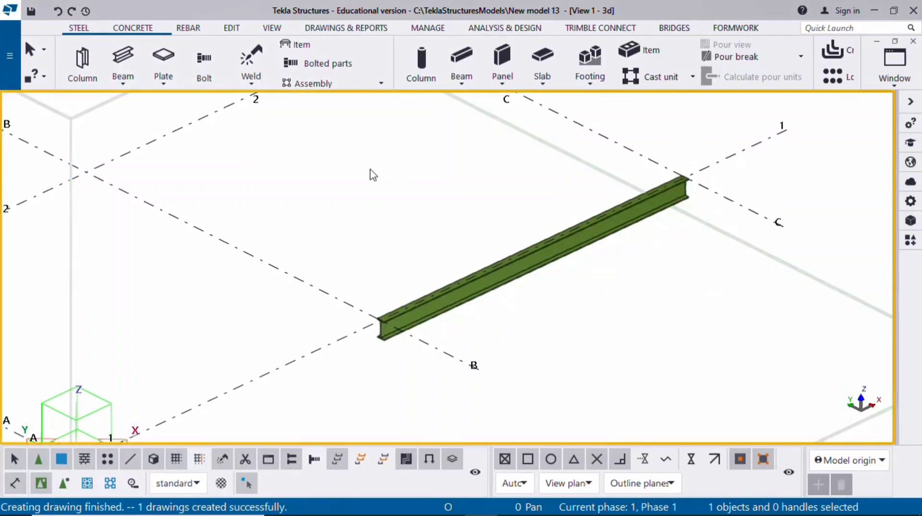
click(330, 29)
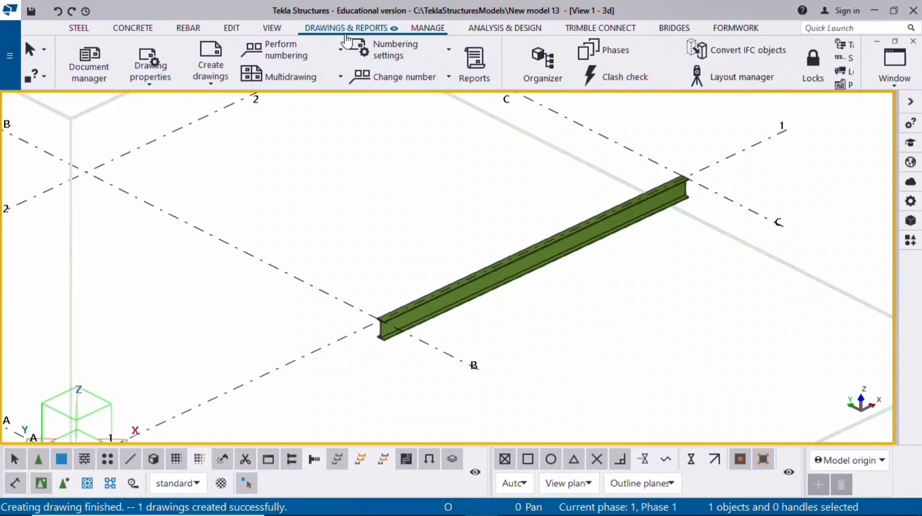
click(88, 74)
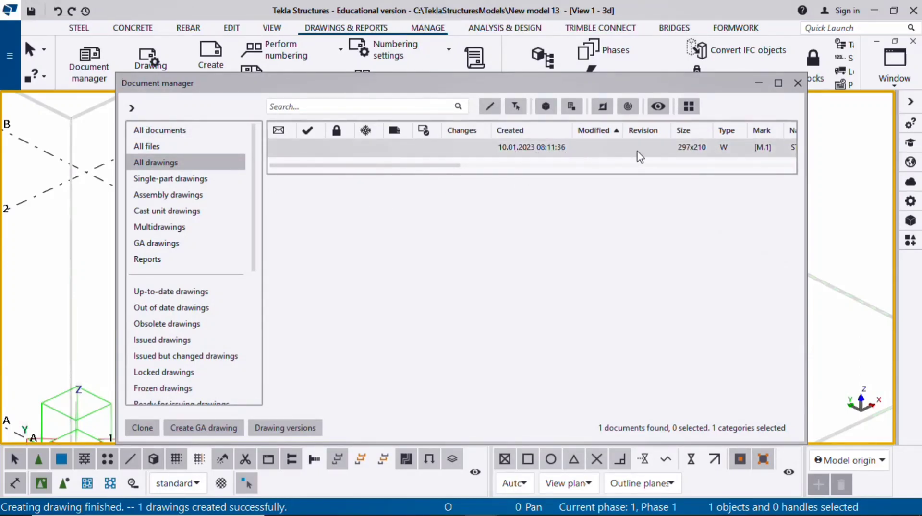
click(523, 149)
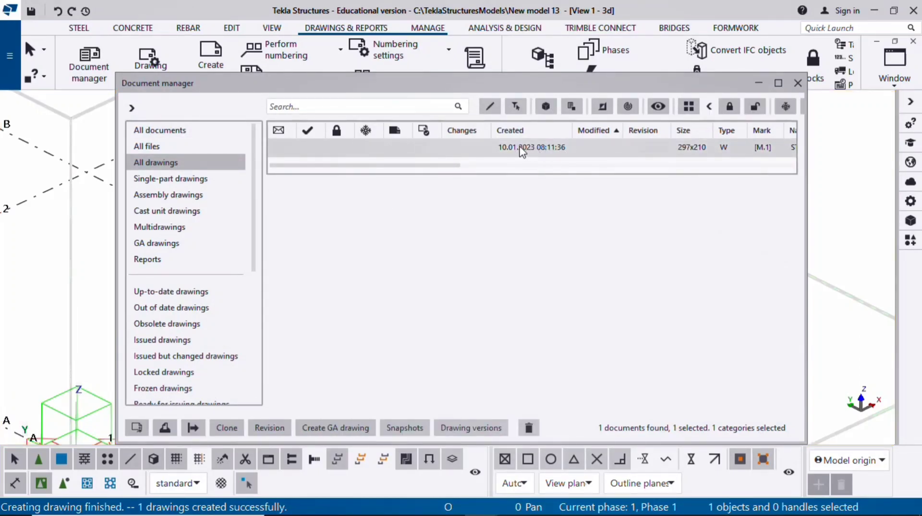
double_click(522, 150)
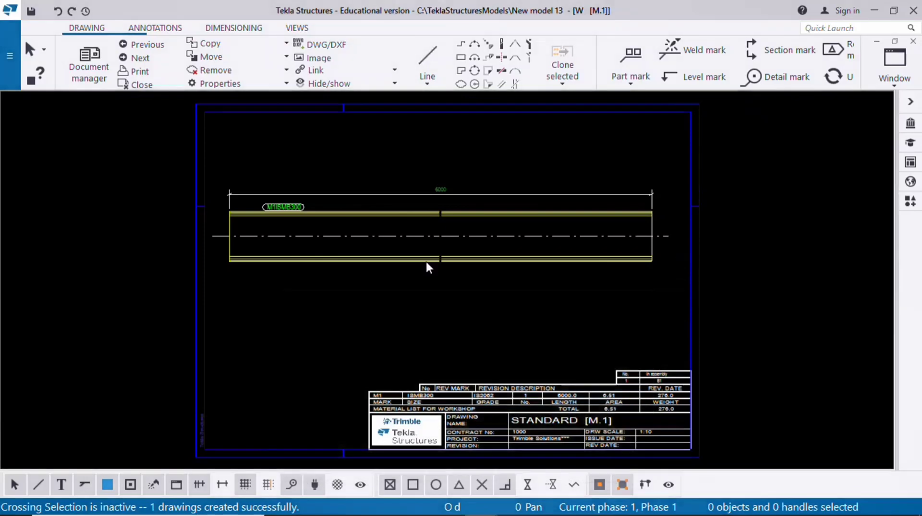
Step: Move the beam view up near the sheet's upper border to free space above the title block
middle_drag(387, 265, 470, 268)
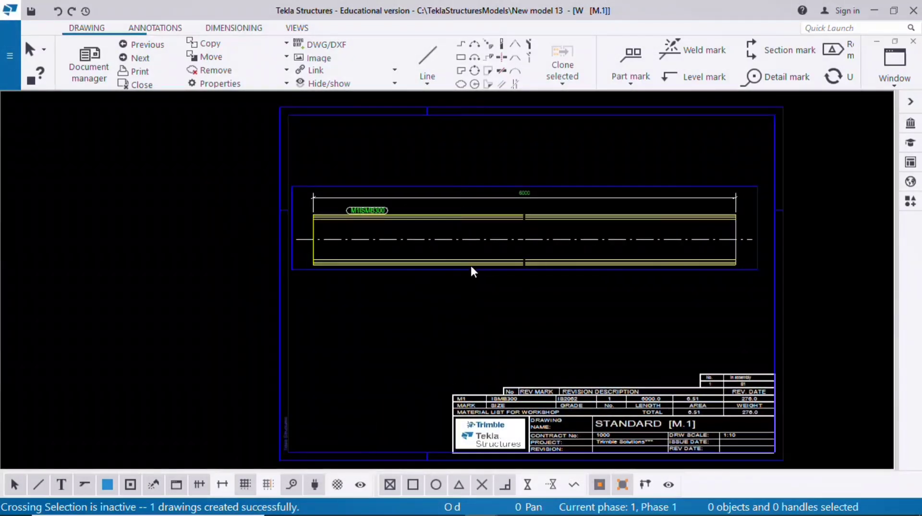
scroll(469, 268, down, 1)
click(437, 190)
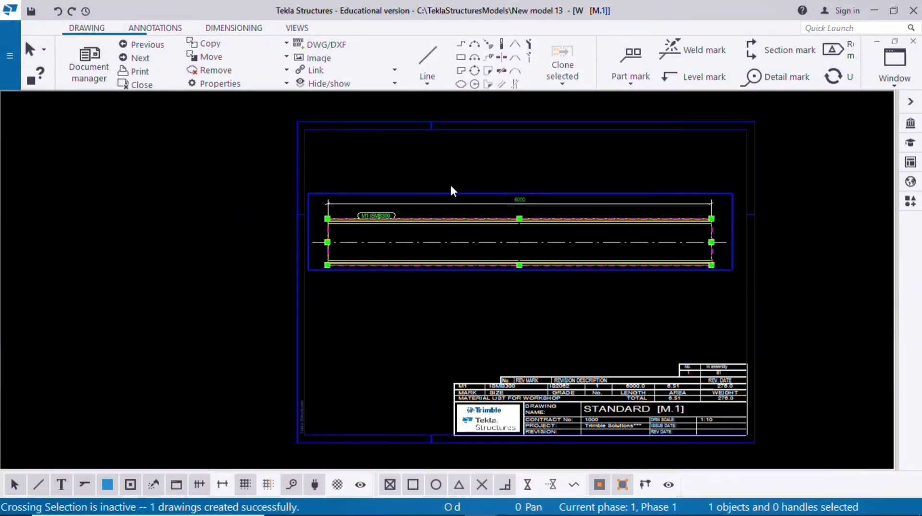
drag(450, 183, 447, 138)
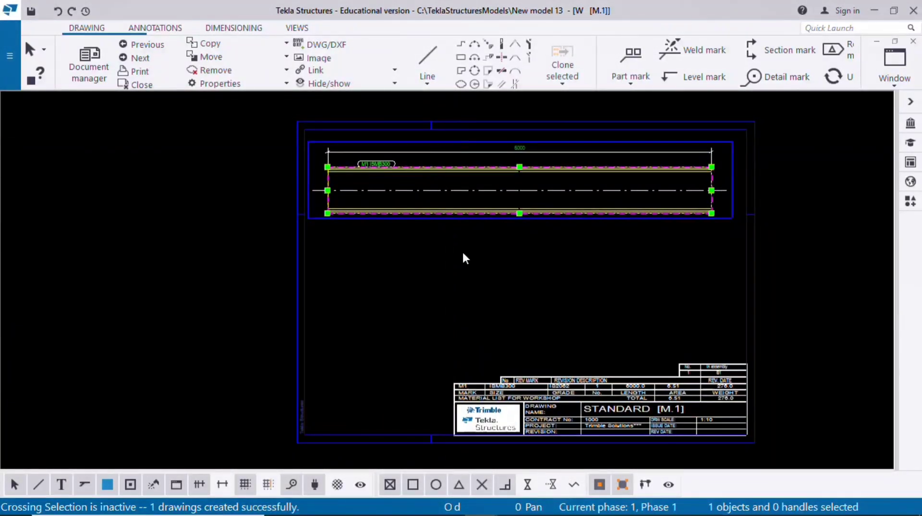
click(451, 315)
scroll(557, 411, up, 1)
scroll(646, 398, down, 5)
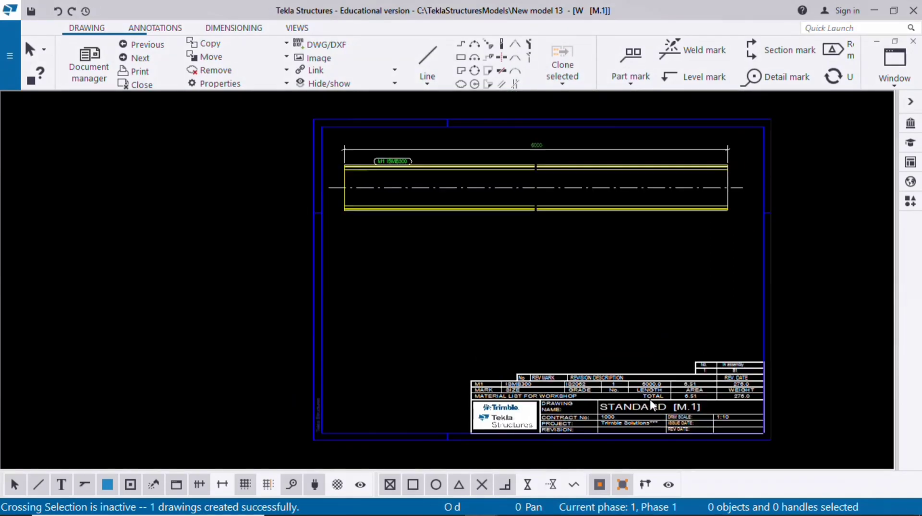
scroll(579, 399, up, 7)
middle_drag(595, 296, 318, 294)
scroll(720, 283, down, 4)
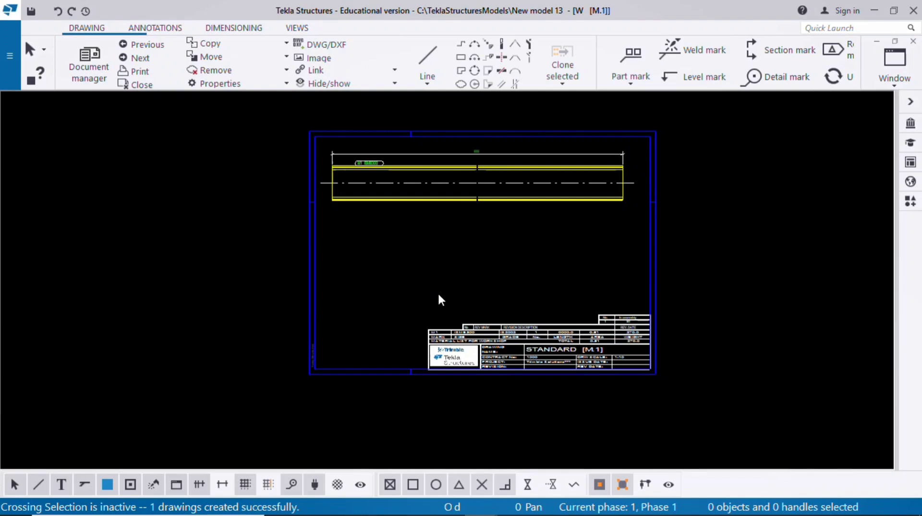
Step: Search the applications and components catalog for "exc"
click(910, 206)
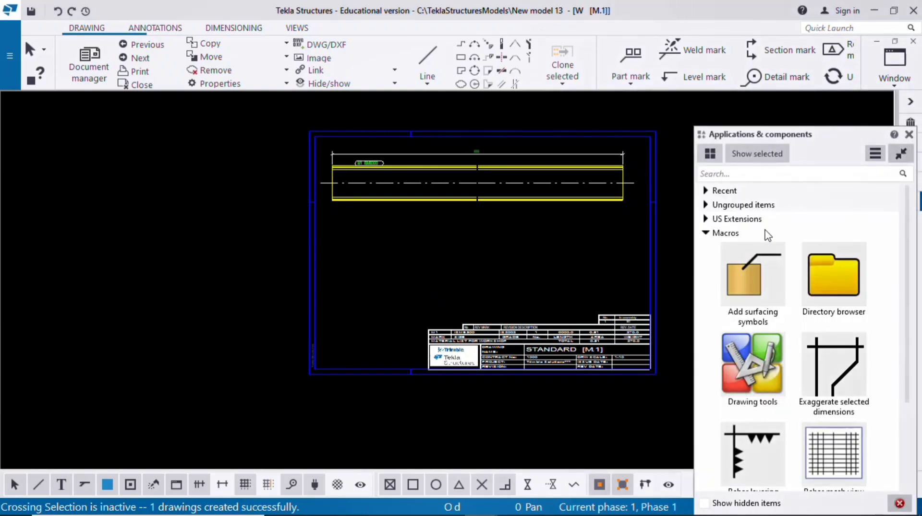
click(705, 233)
click(731, 173)
text(e)
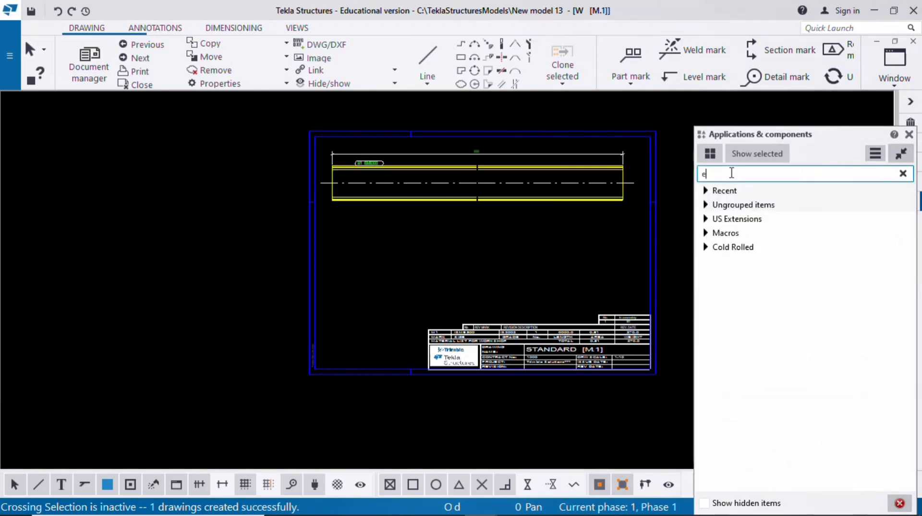
text(xc)
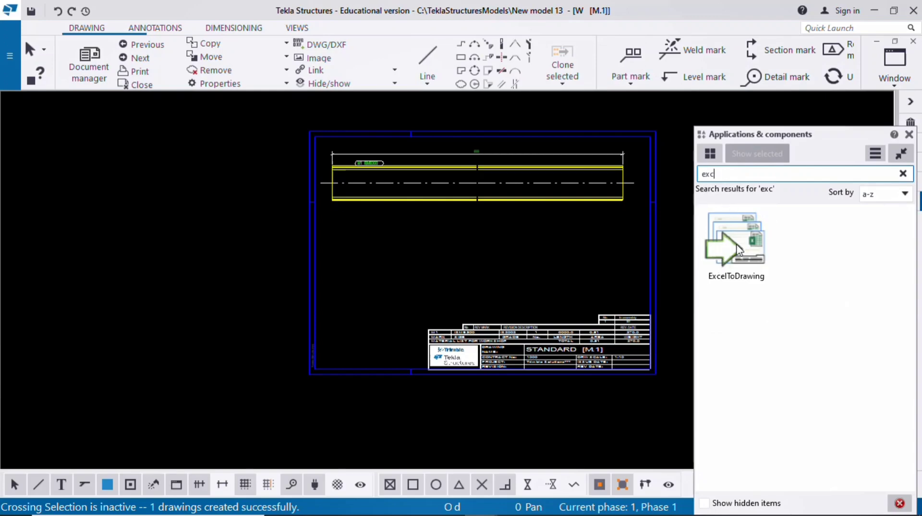
Step: Try to place an ExcelToDrawing table at a free point below the beam view, and interrupt the command
click(738, 248)
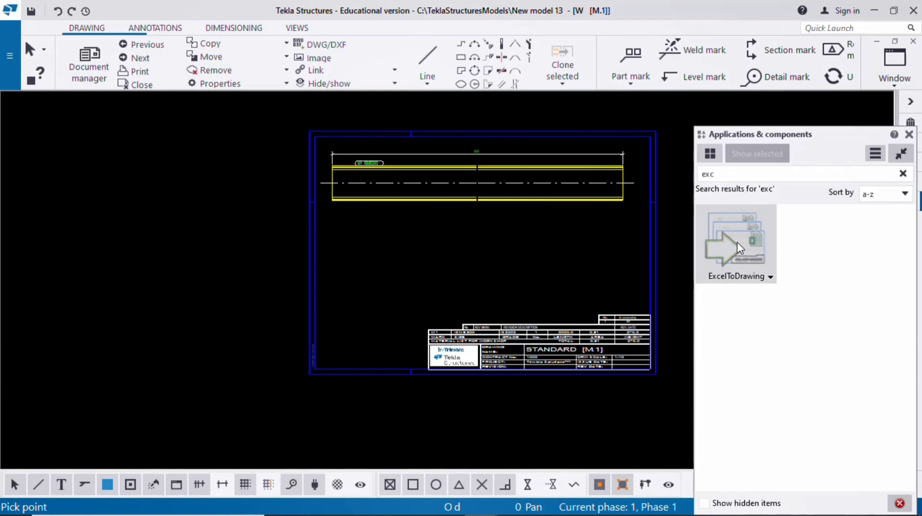
scroll(477, 265, down, 2)
scroll(405, 257, up, 4)
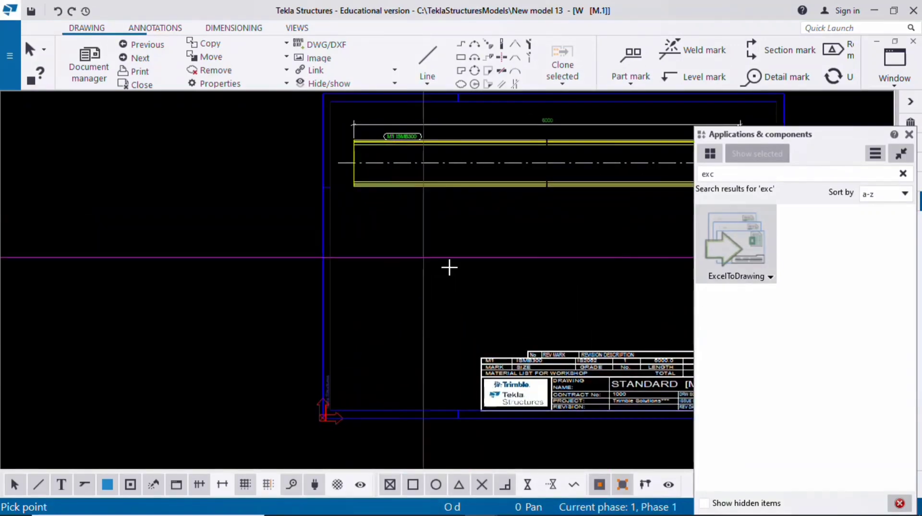
scroll(411, 288, down, 2)
scroll(360, 277, up, 3)
right_click(319, 239)
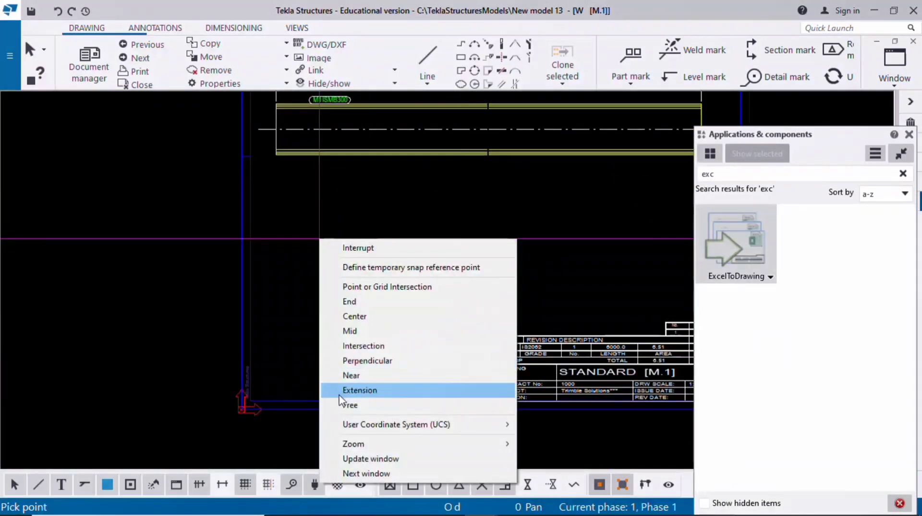
click(350, 406)
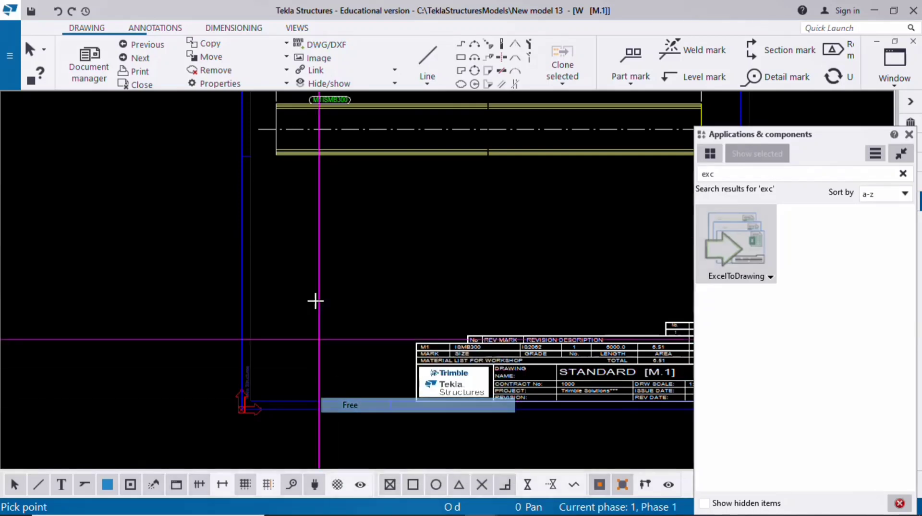
click(343, 280)
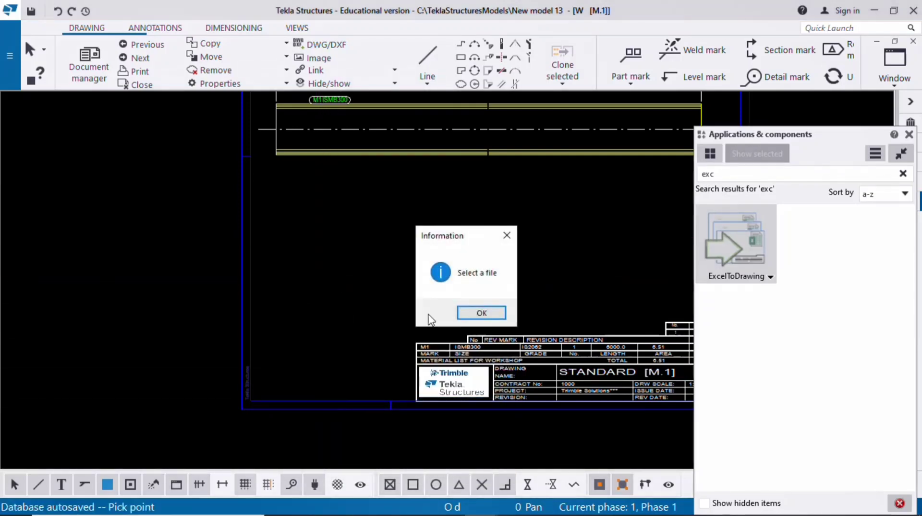
click(479, 313)
right_click(340, 237)
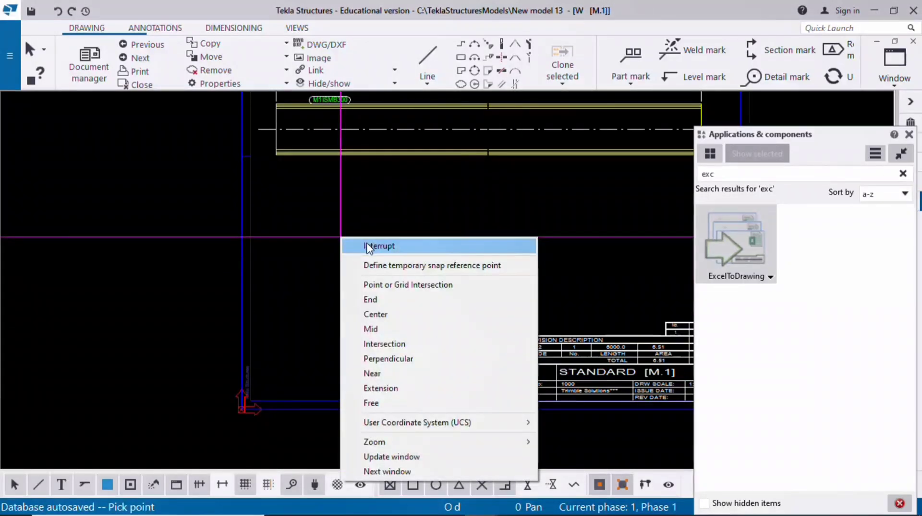
click(375, 245)
Step: Choose Profile.xlsx from the desktop as the Excel file in the ExcelToDrawing properties, keeping the drawing in view beside the dialog
click(718, 259)
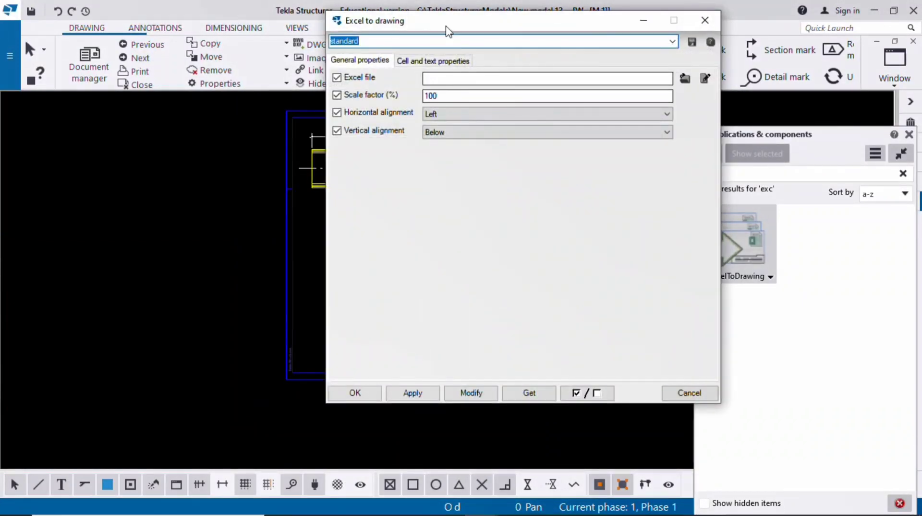
drag(447, 25, 211, 111)
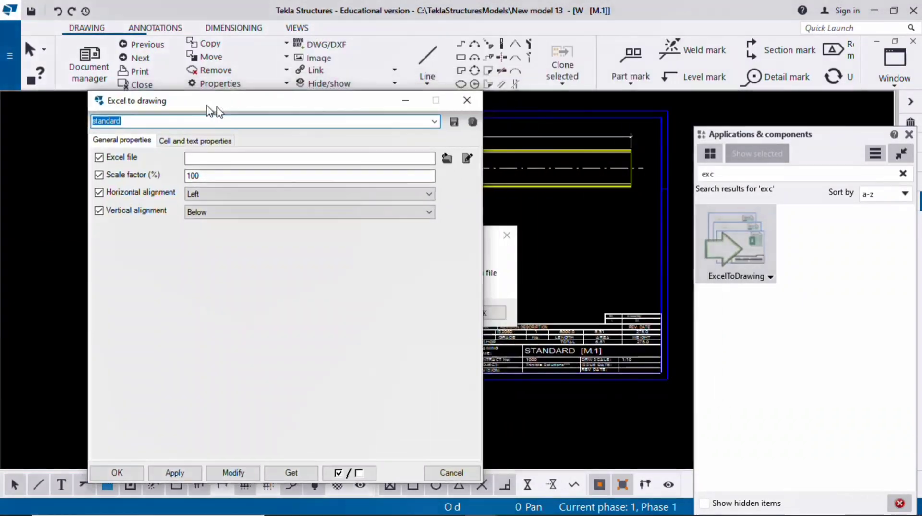
click(516, 235)
click(506, 235)
mouse_move(276, 108)
mouse_down()
mouse_move(405, 117)
mouse_move(490, 109)
mouse_up()
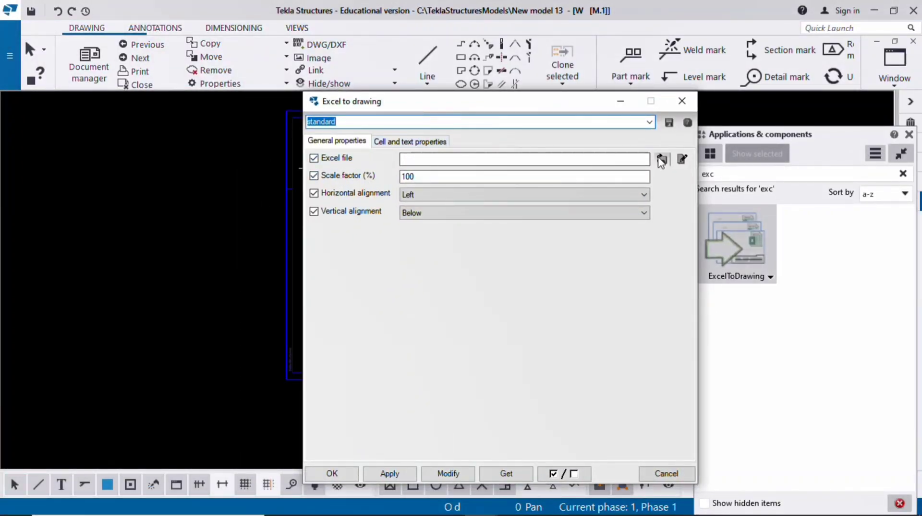
click(661, 160)
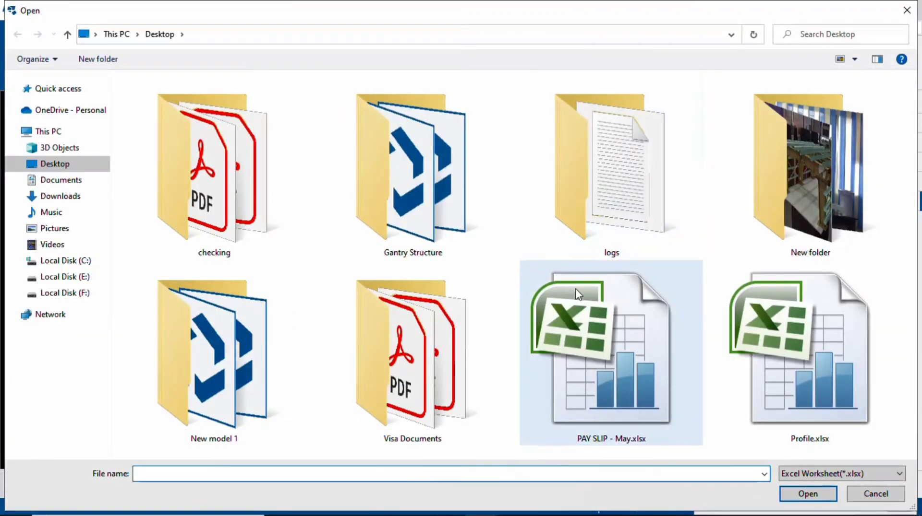
click(832, 358)
double_click(797, 353)
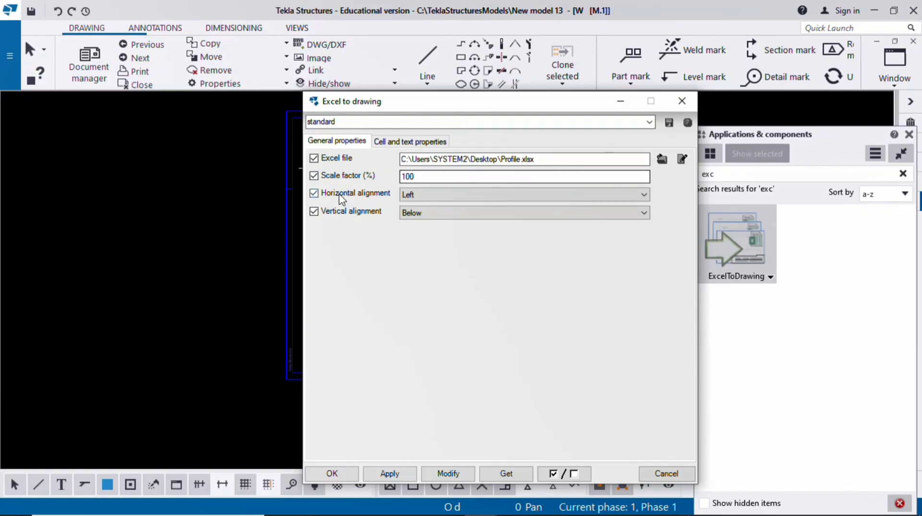
drag(407, 102, 610, 103)
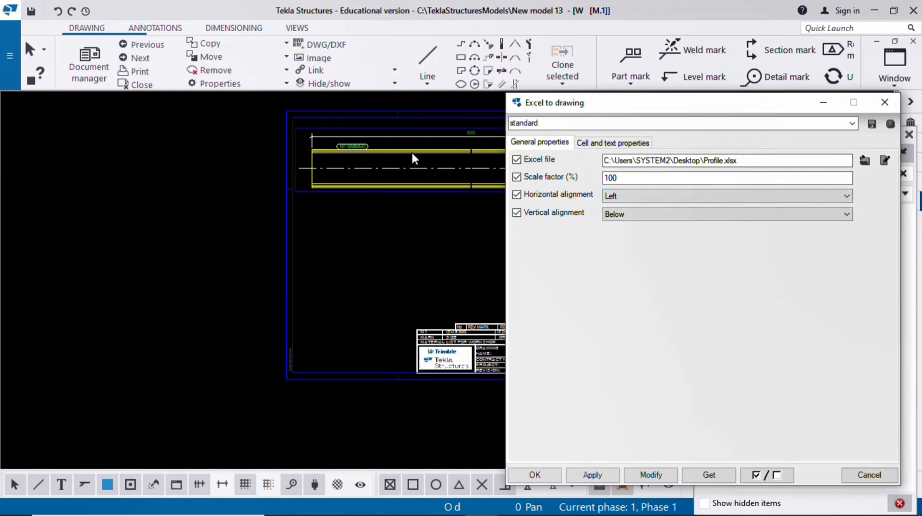
drag(635, 109, 630, 57)
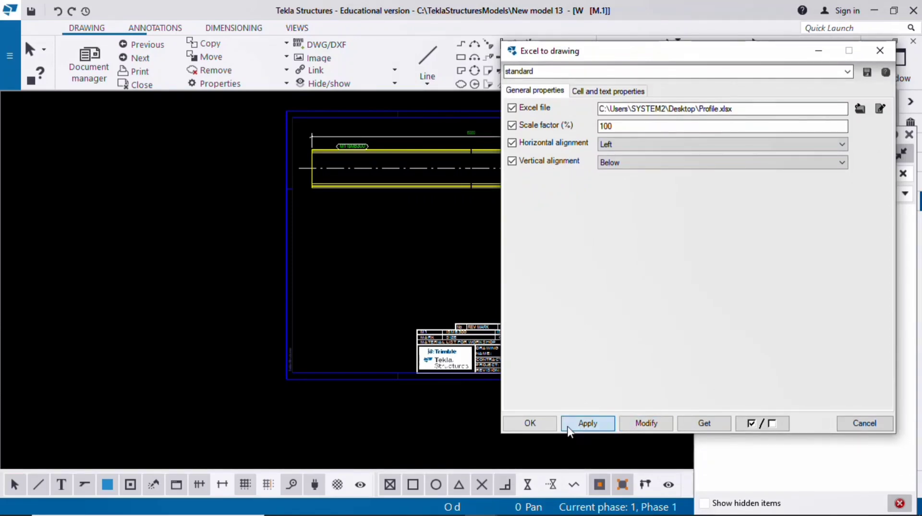
Step: Accept the ExcelToDrawing properties and place the Profile.xlsx table at a free point below the beam view
click(530, 424)
click(747, 229)
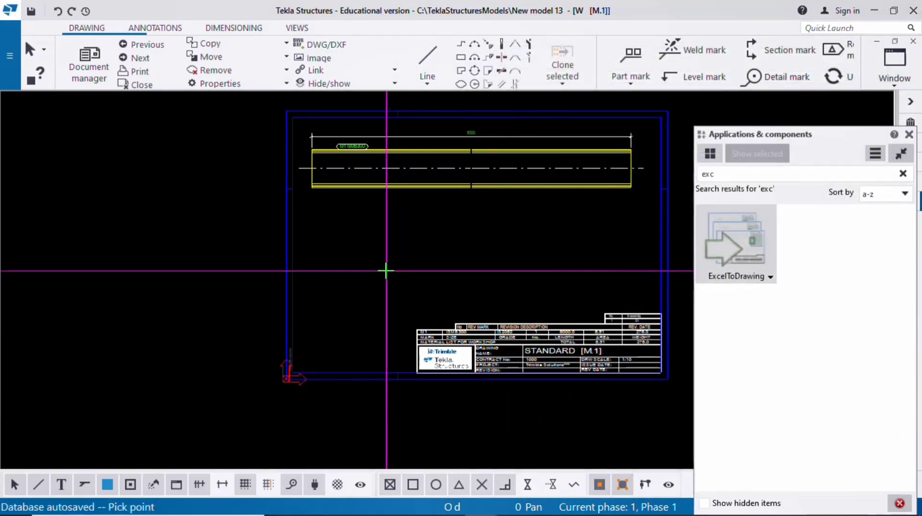
scroll(350, 240, up, 4)
right_click(342, 219)
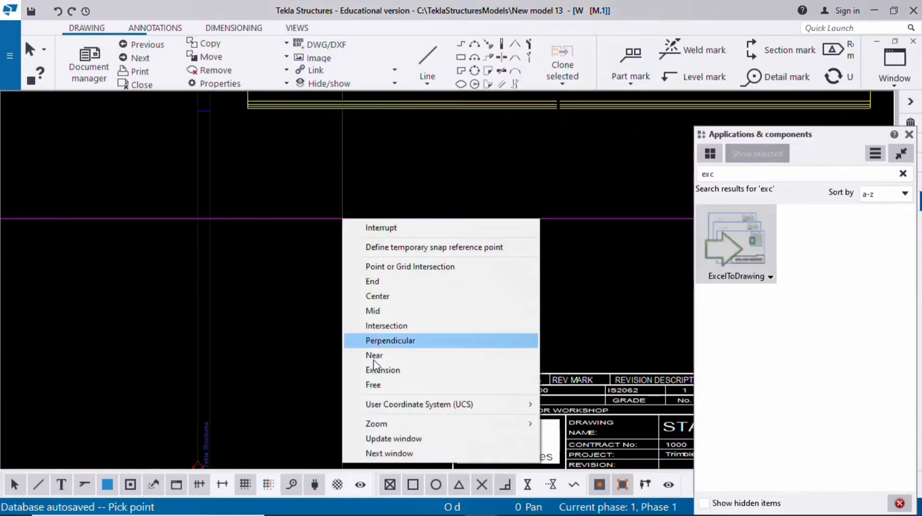
click(375, 385)
scroll(375, 379, down, 4)
scroll(342, 310, up, 2)
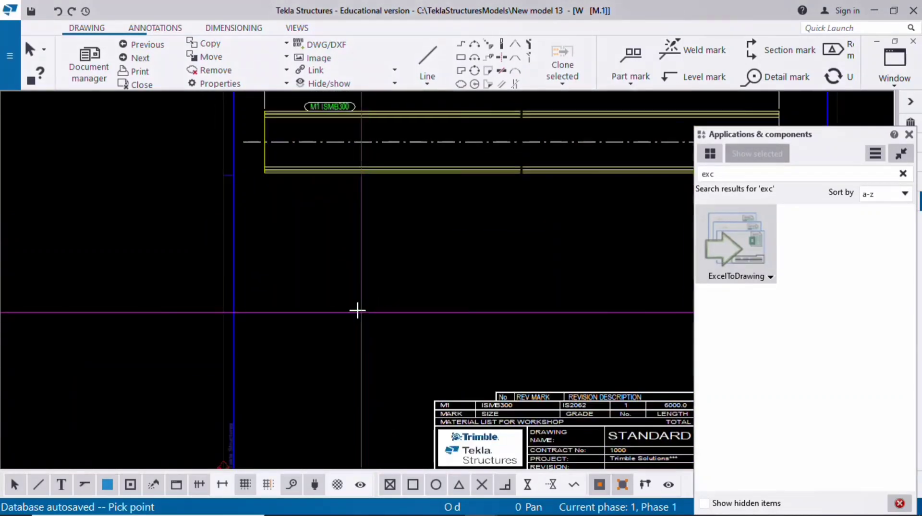
click(345, 291)
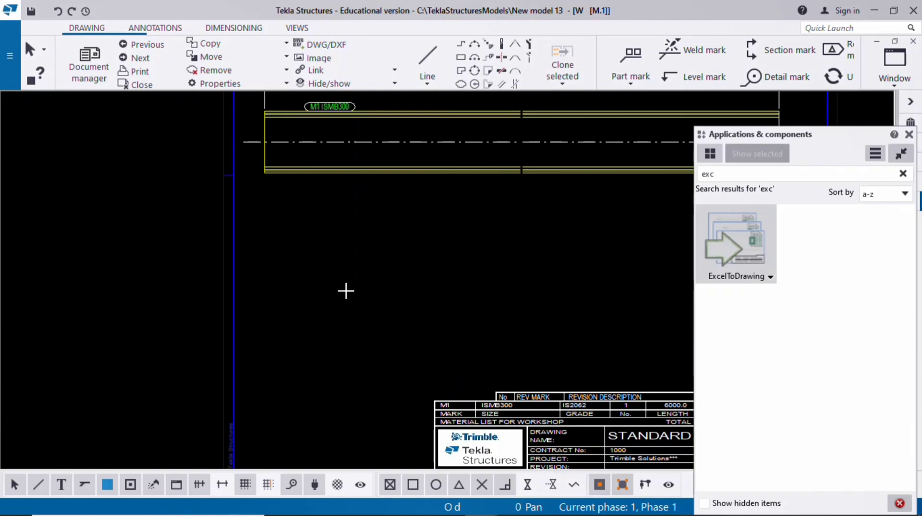
Step: Examine the imported profile table's rows and its position relative to the insertion point and the sheet border
scroll(401, 344, down, 3)
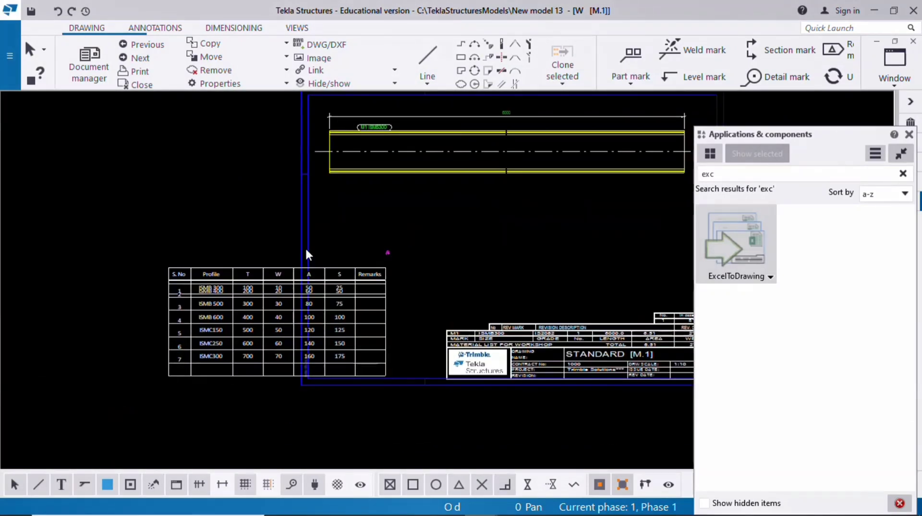
scroll(202, 298, up, 5)
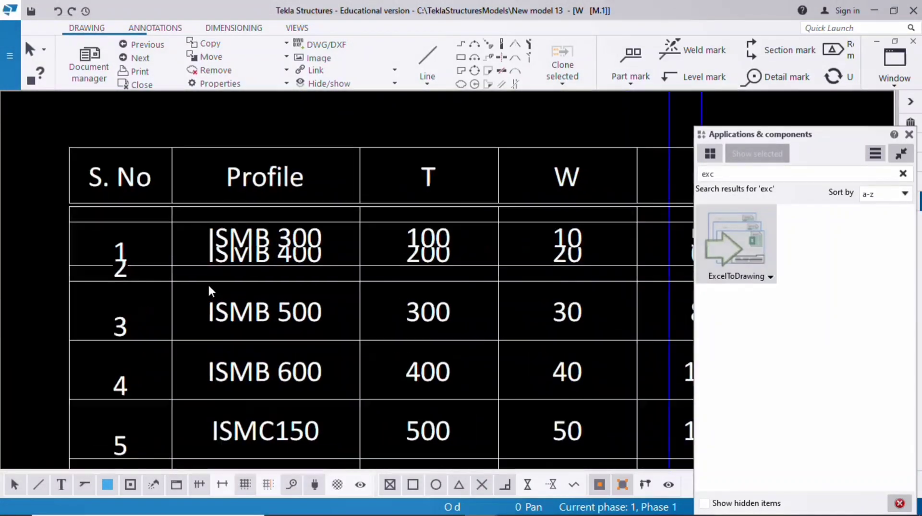
scroll(211, 286, down, 3)
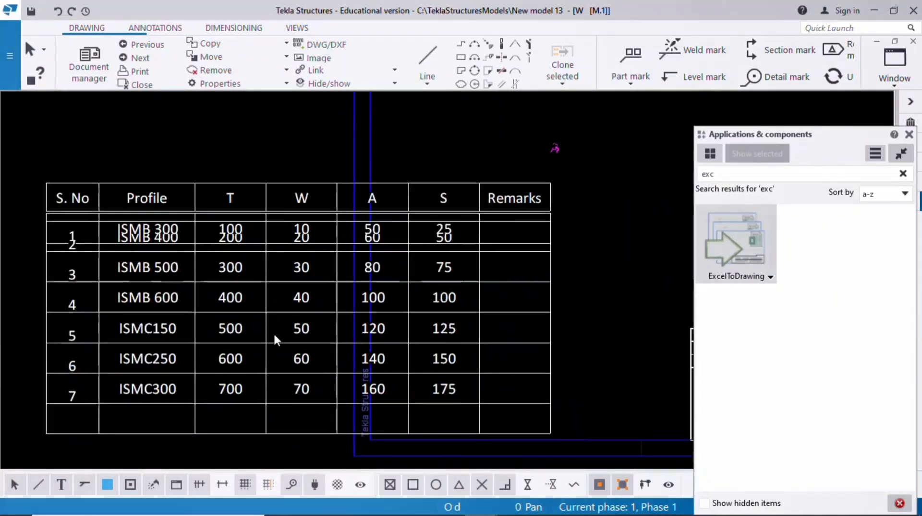
scroll(280, 326, down, 2)
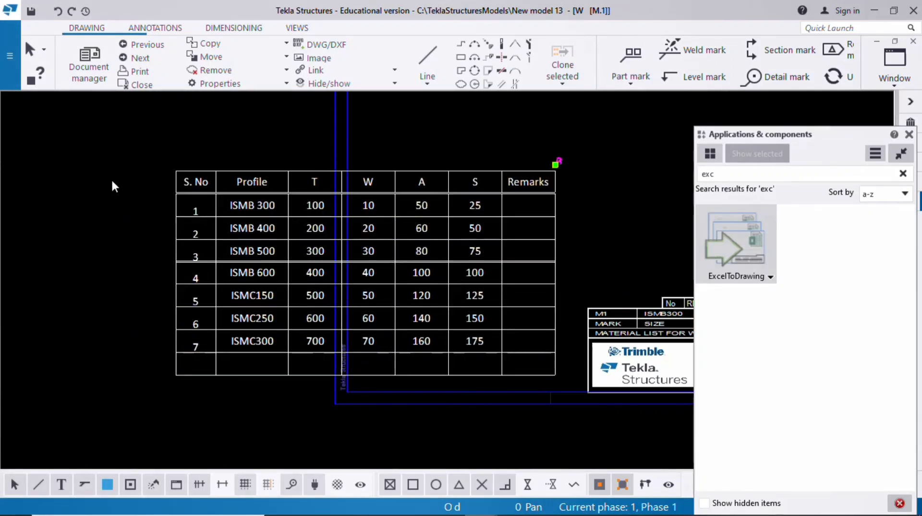
scroll(576, 327, down, 1)
middle_drag(536, 323, 473, 316)
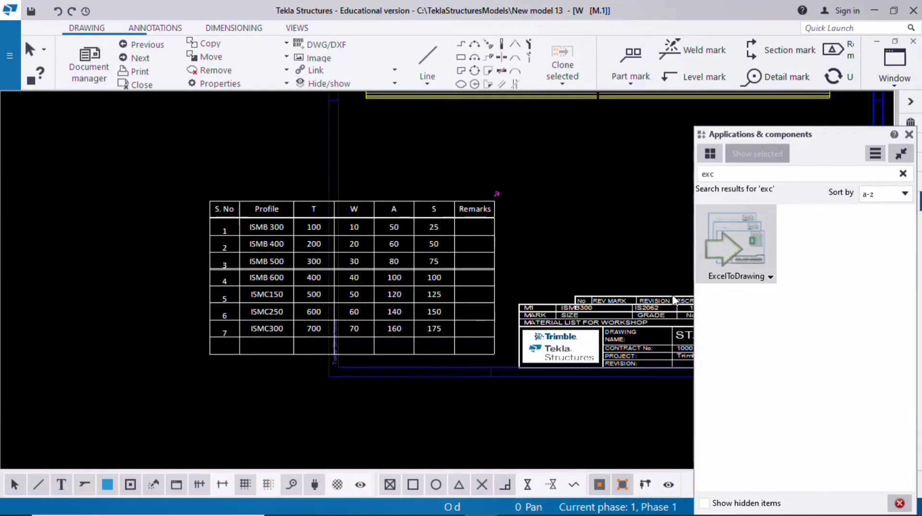
Step: Set the ExcelToDrawing horizontal alignment to Right and modify the placed profile table with it
click(732, 247)
double_click(732, 247)
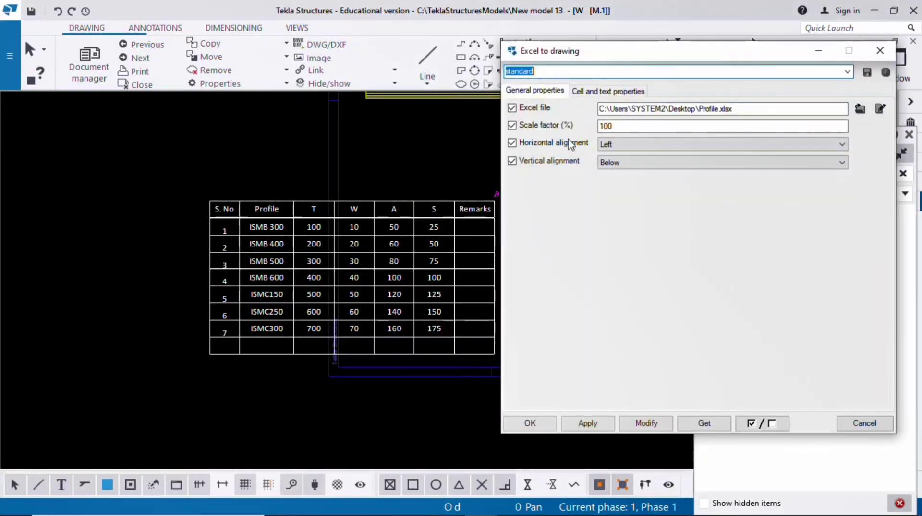
scroll(453, 230, down, 2)
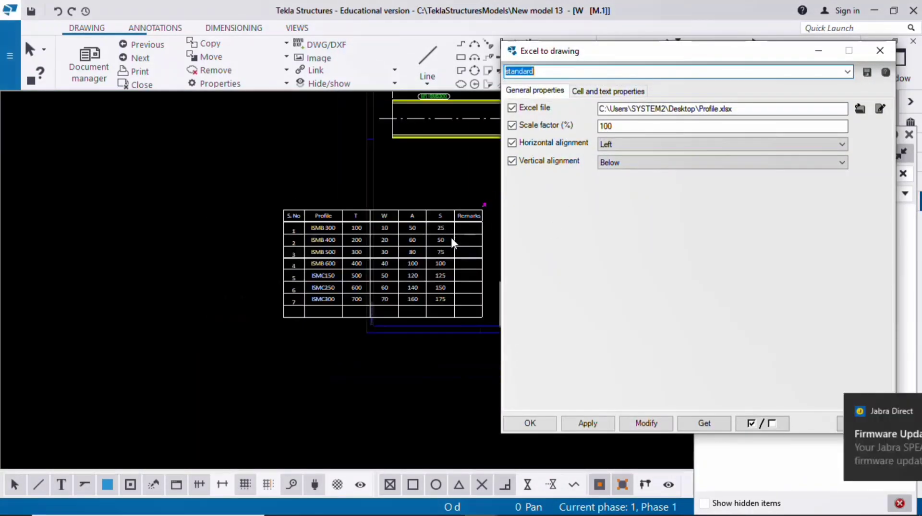
middle_drag(478, 214, 393, 212)
scroll(393, 211, up, 4)
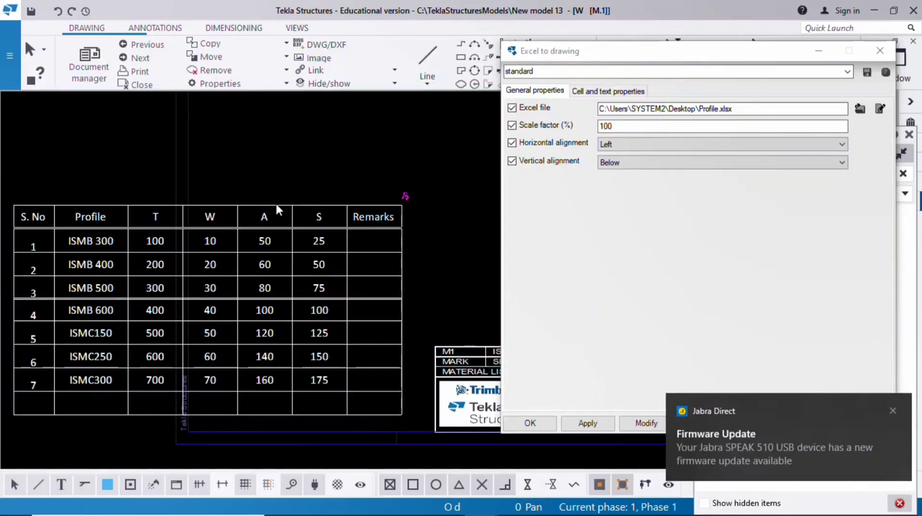
click(612, 144)
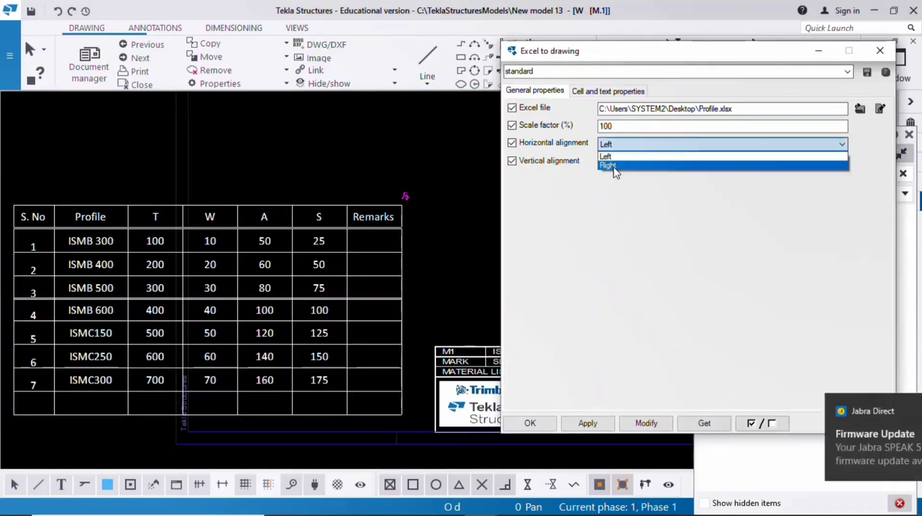
click(608, 166)
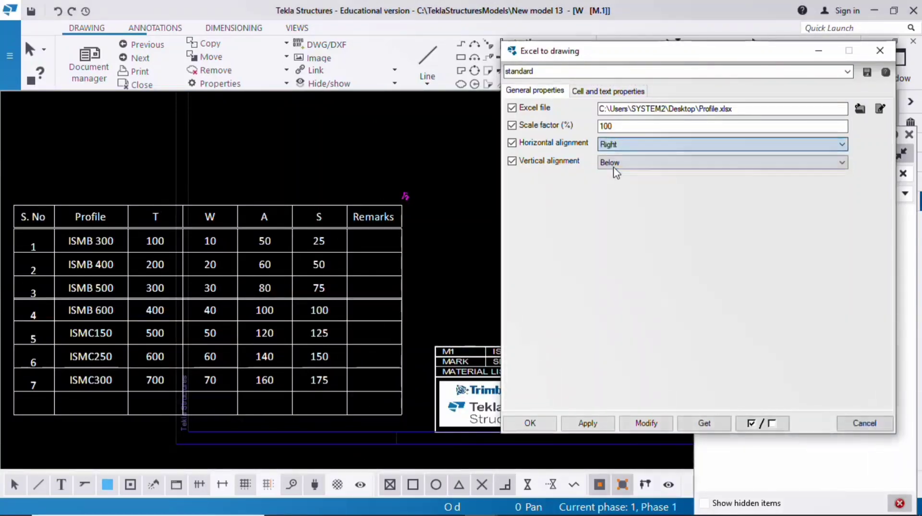
click(640, 424)
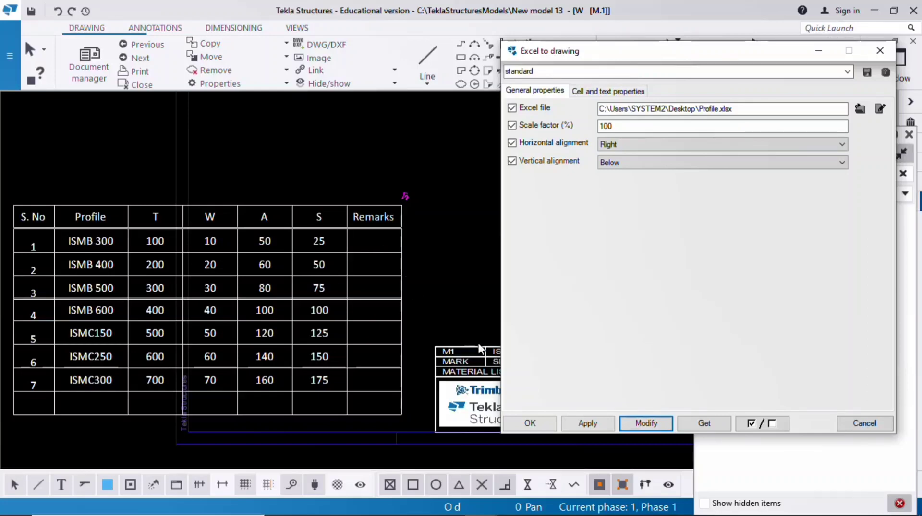
scroll(298, 287, down, 2)
click(306, 276)
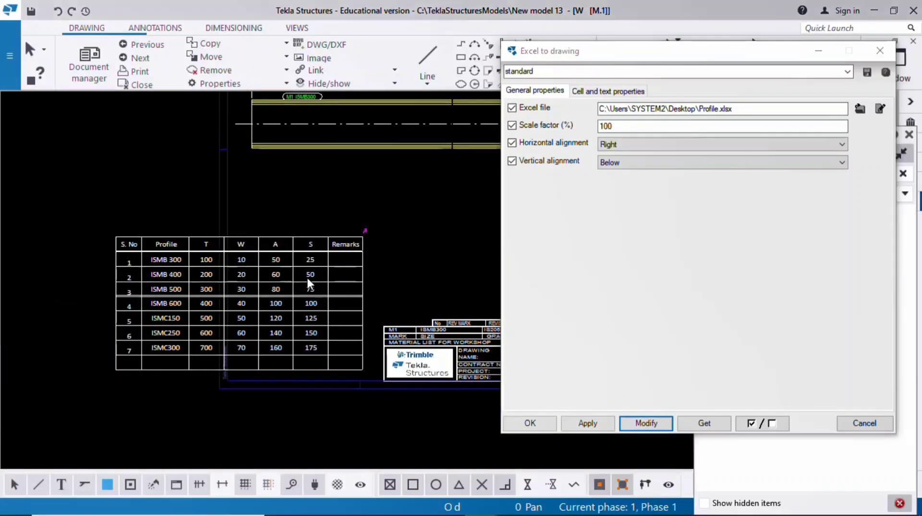
click(638, 424)
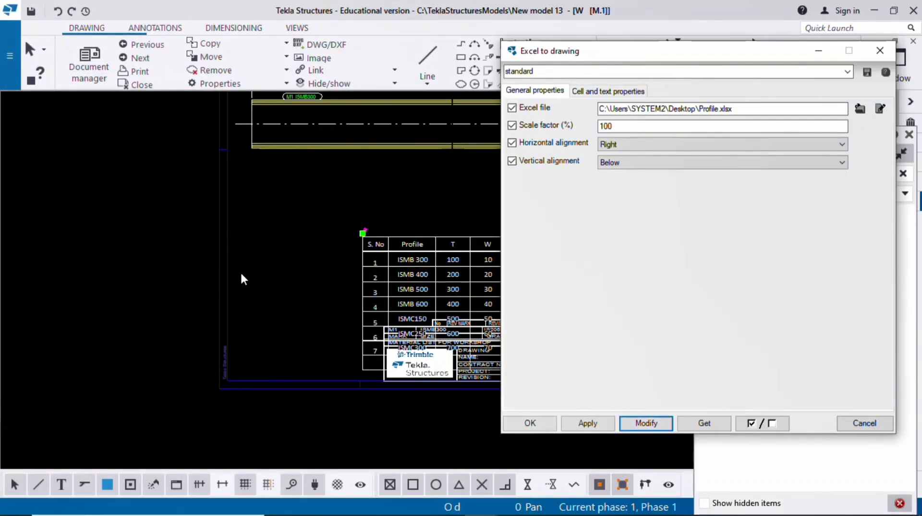
Step: Set the vertical alignment to Above and modify the selected profile table with it
middle_drag(341, 290, 243, 288)
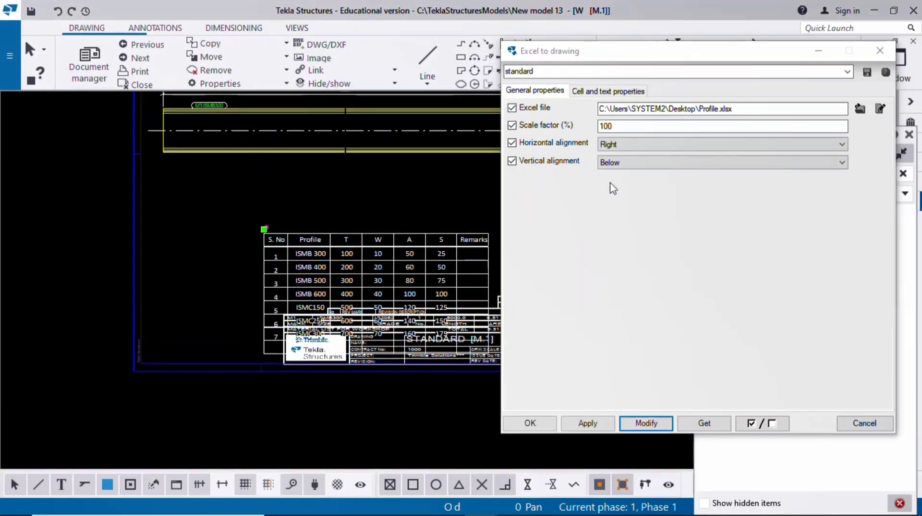
click(620, 163)
click(620, 174)
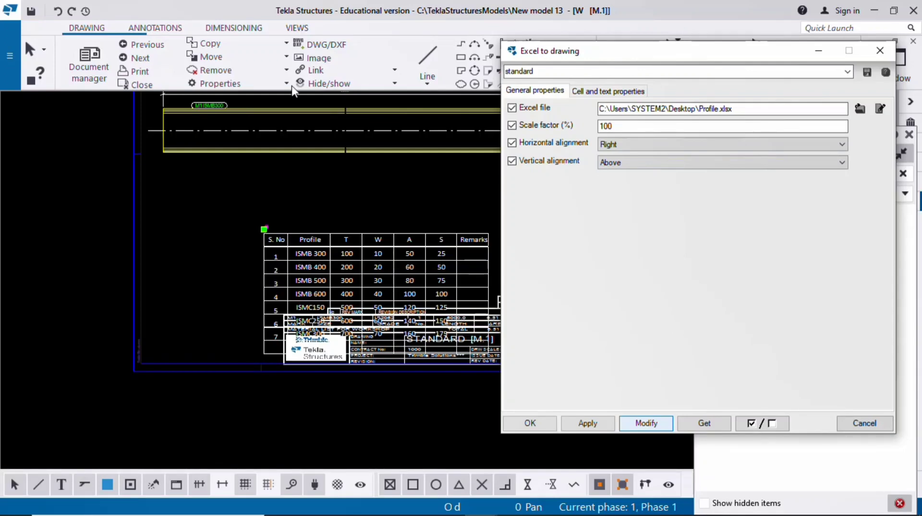
scroll(325, 177, down, 2)
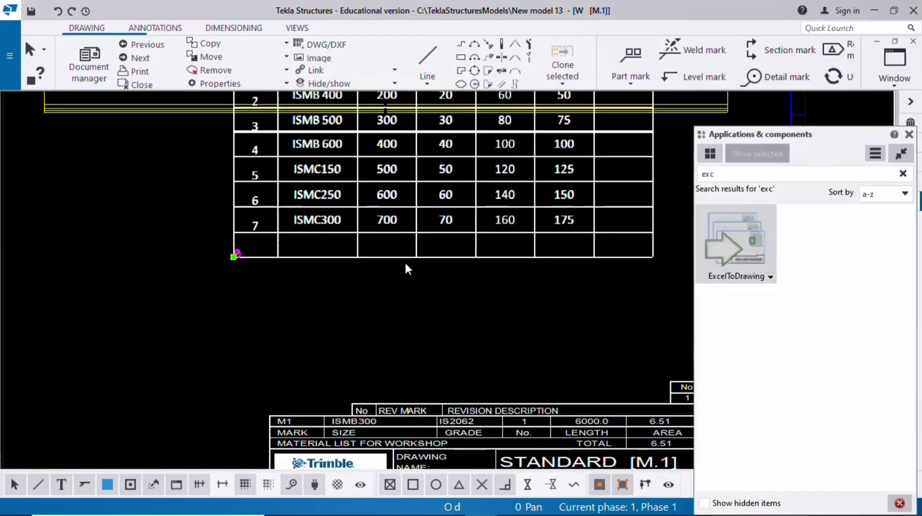
scroll(406, 266, down, 3)
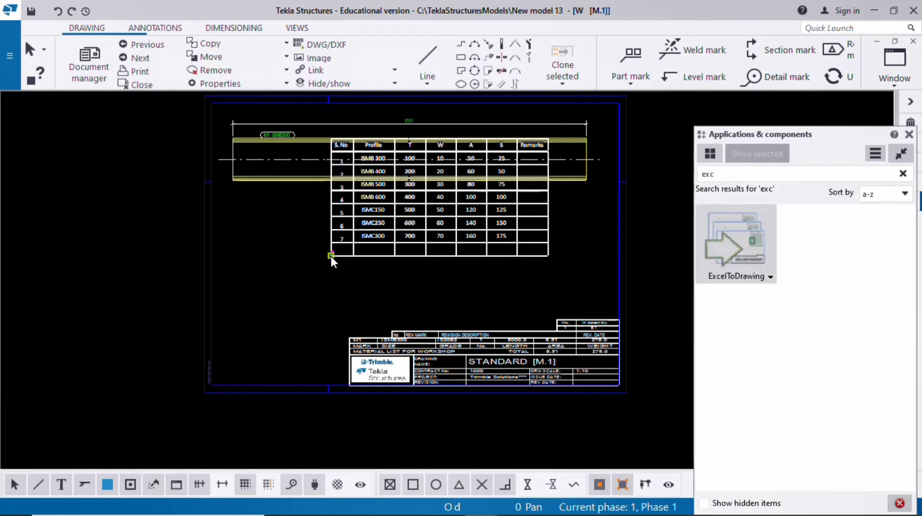
Step: Move the profile table by its insertion handle into the free space between the beam view and the title block
drag(331, 257, 308, 291)
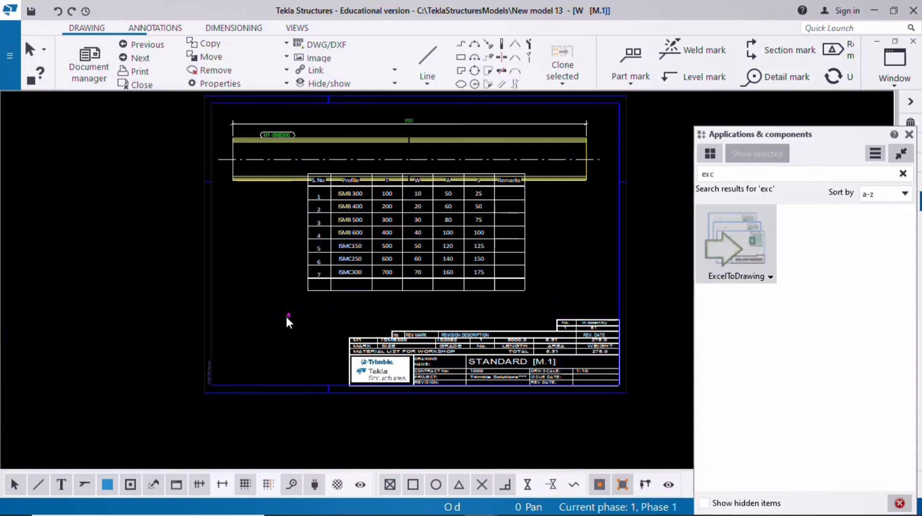
scroll(334, 280, up, 1)
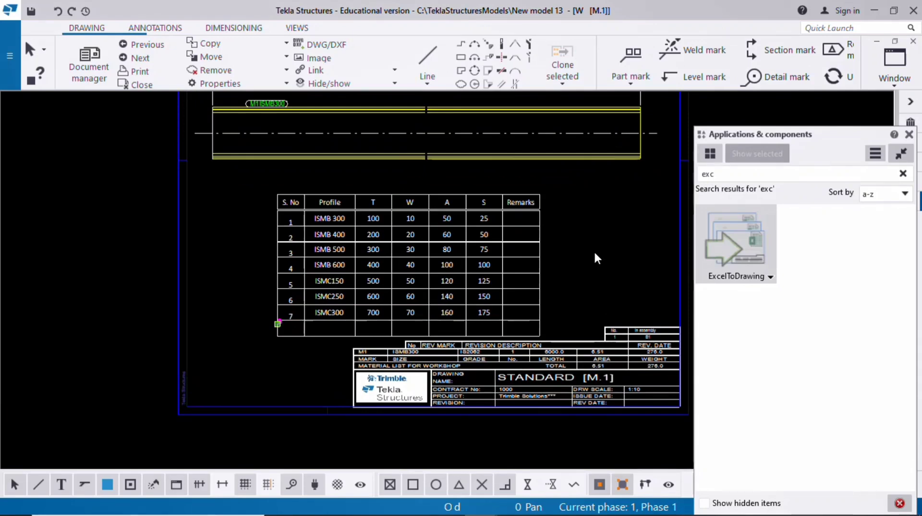
scroll(348, 221, up, 2)
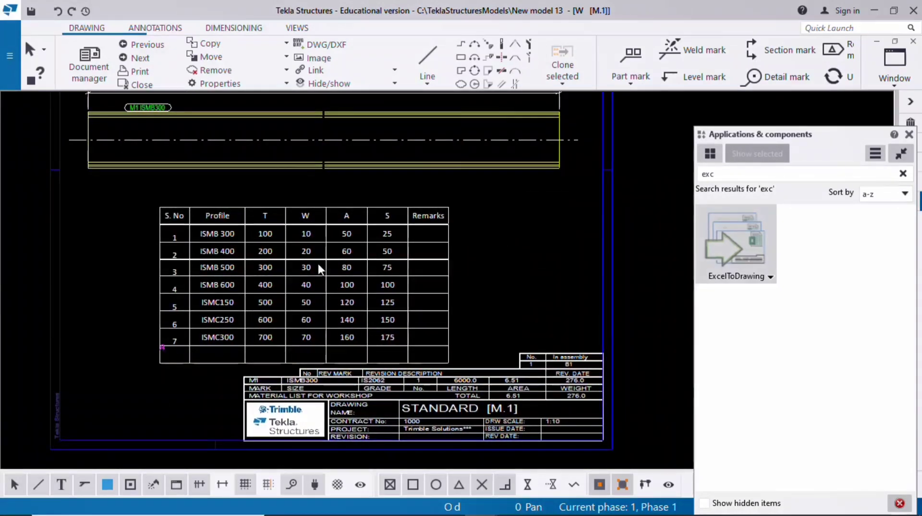
scroll(200, 262, down, 2)
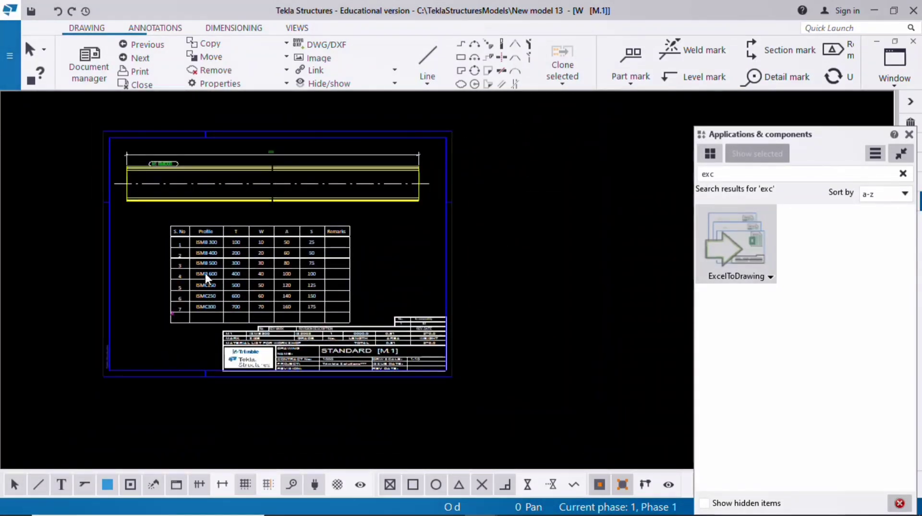
scroll(200, 273, up, 2)
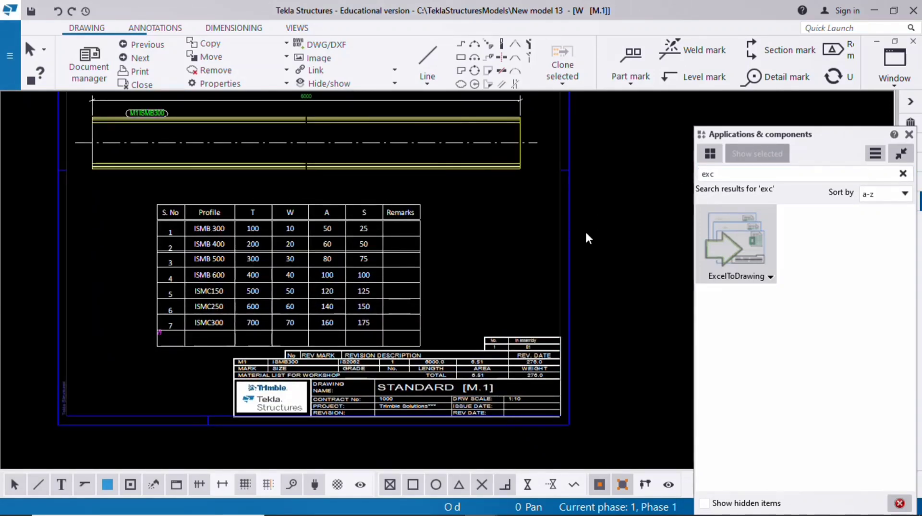
Step: Close the applications and components catalog and open the System > Steel > Base plate folder in the Drawing 2D Library
click(908, 135)
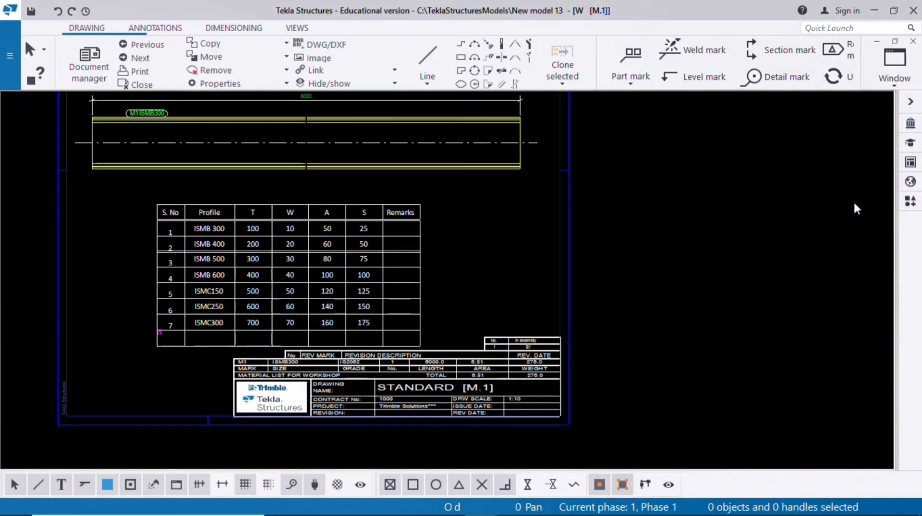
click(910, 141)
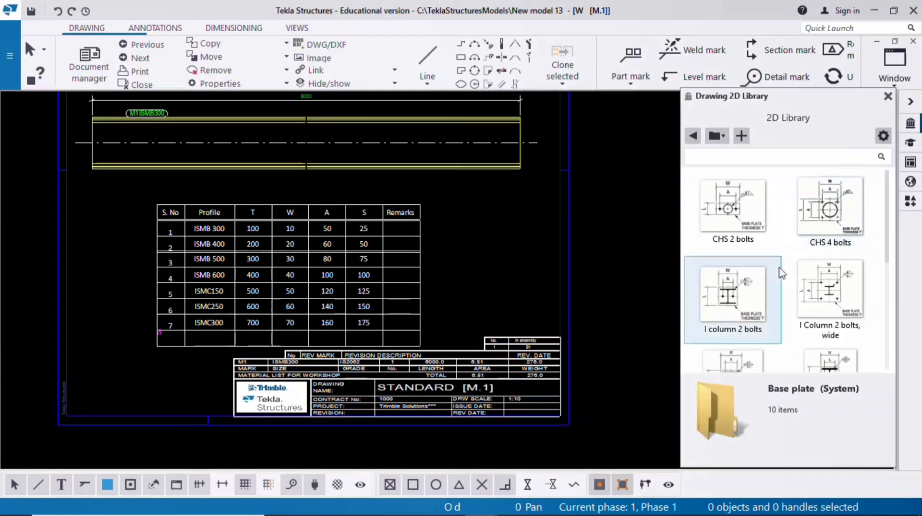
click(716, 135)
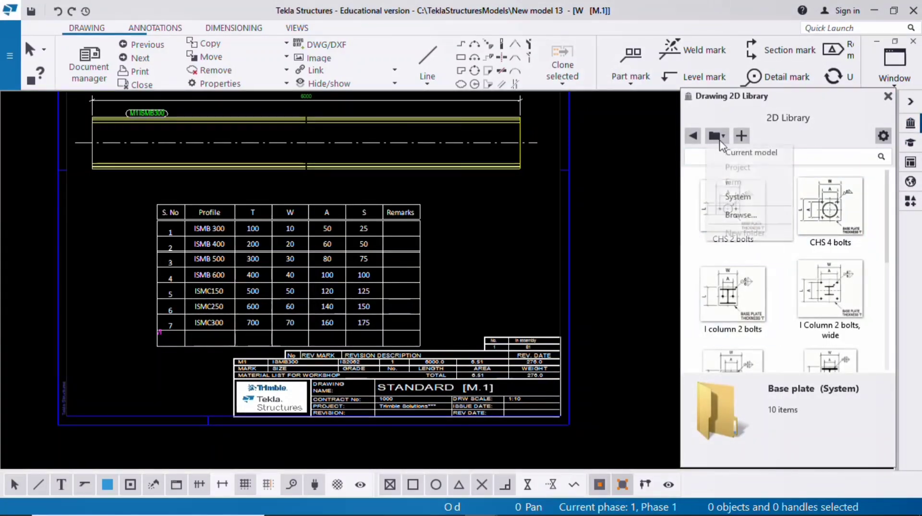
click(729, 202)
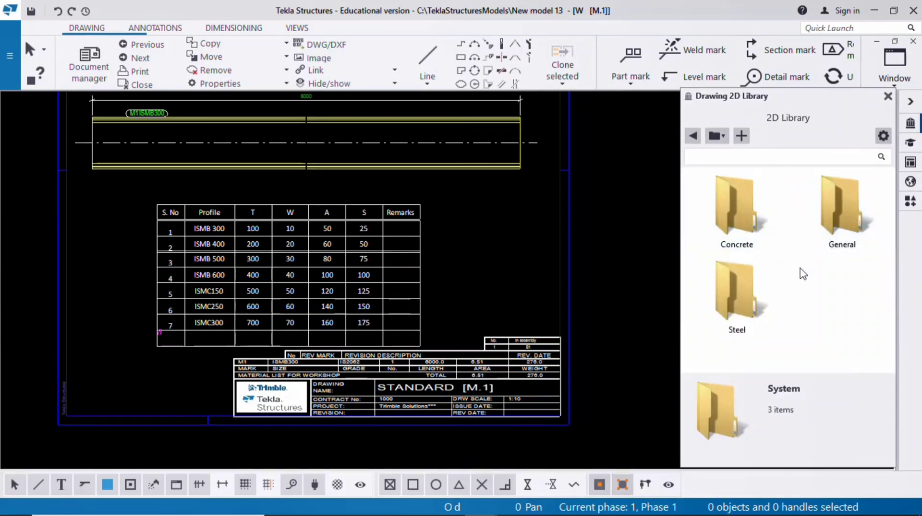
double_click(741, 296)
double_click(828, 206)
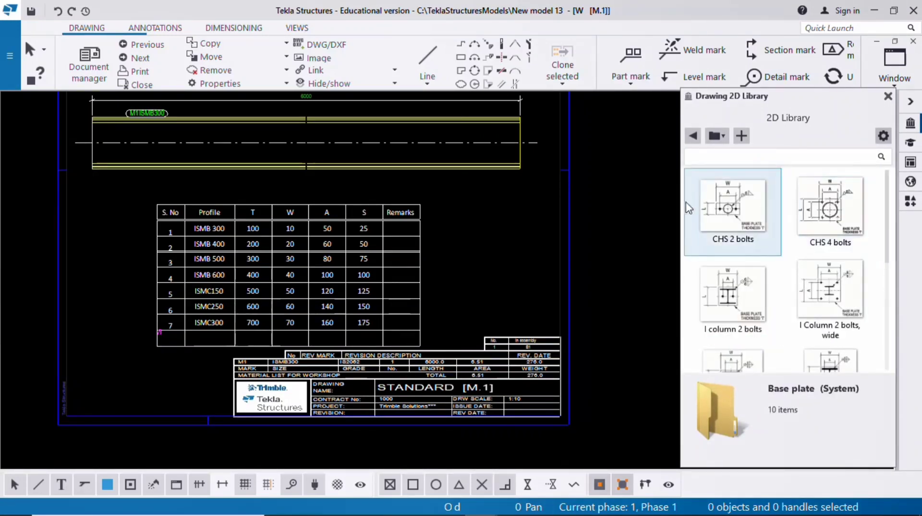
Step: Insert the "I Column 2 bolts, wide" base plate detail at a free point beside the profile table's Remarks column
click(825, 301)
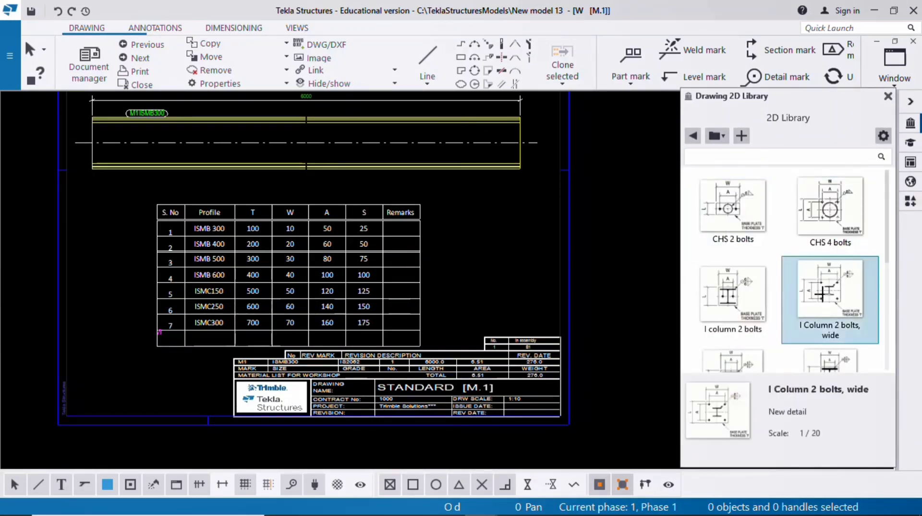
scroll(451, 253, up, 5)
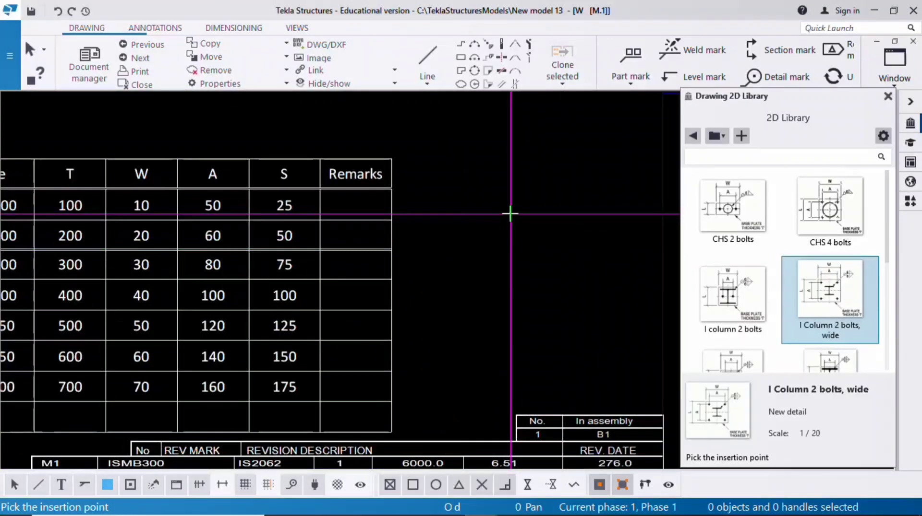
right_click(510, 215)
click(541, 380)
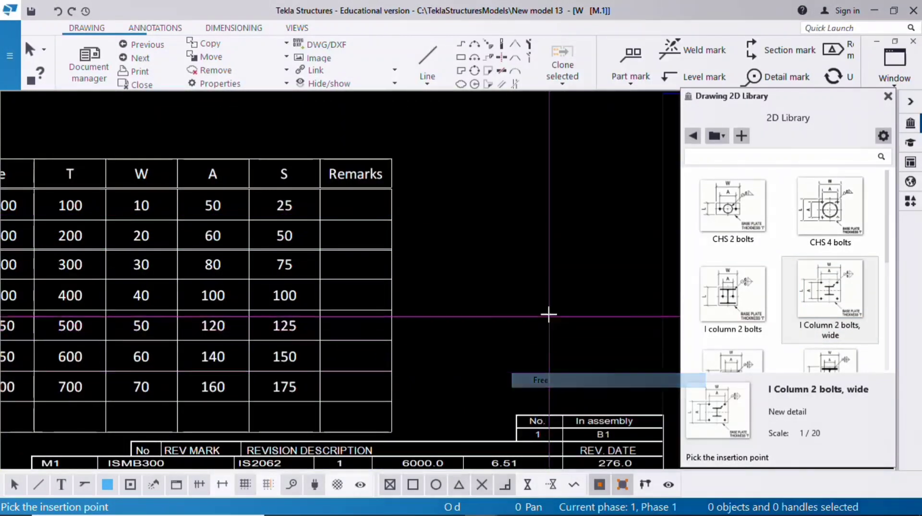
click(524, 214)
scroll(510, 259, down, 3)
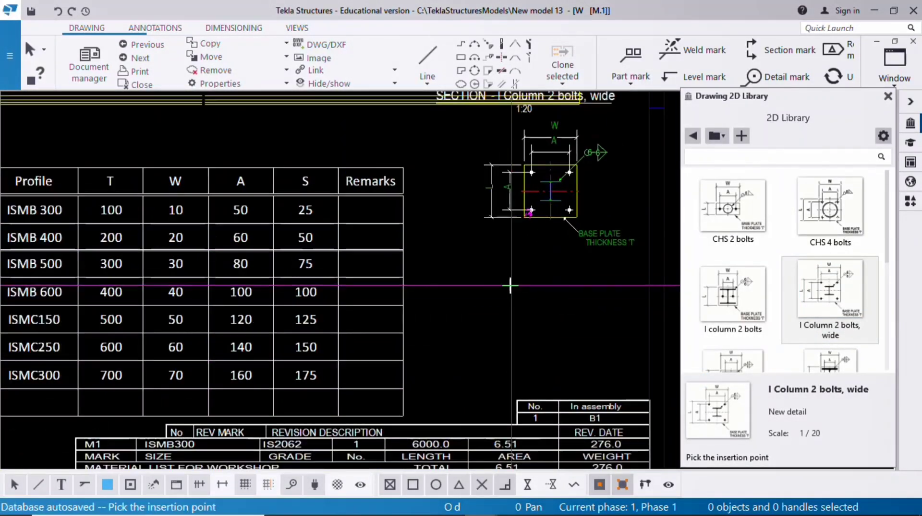
Step: End the detail insertion and move the base plate section view down beside the profile table, clear of the beam view
right_click(441, 183)
click(457, 189)
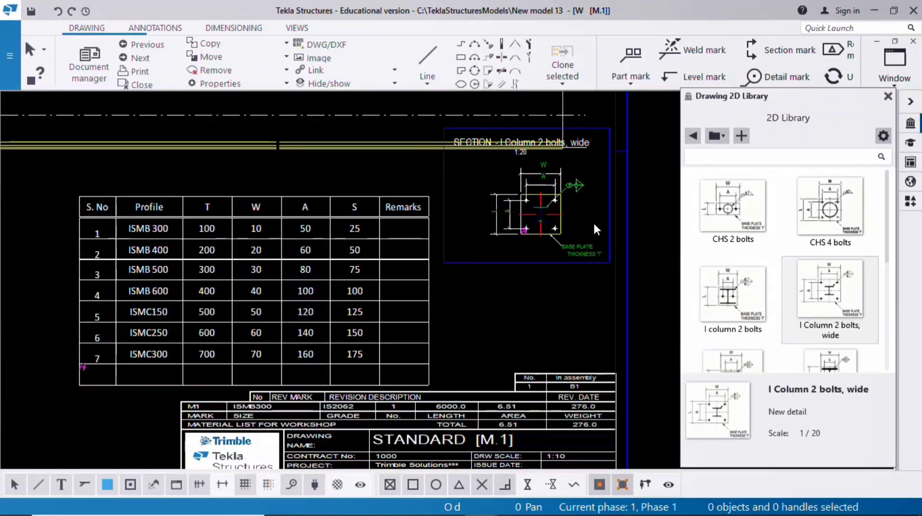
click(606, 215)
drag(605, 217, 606, 280)
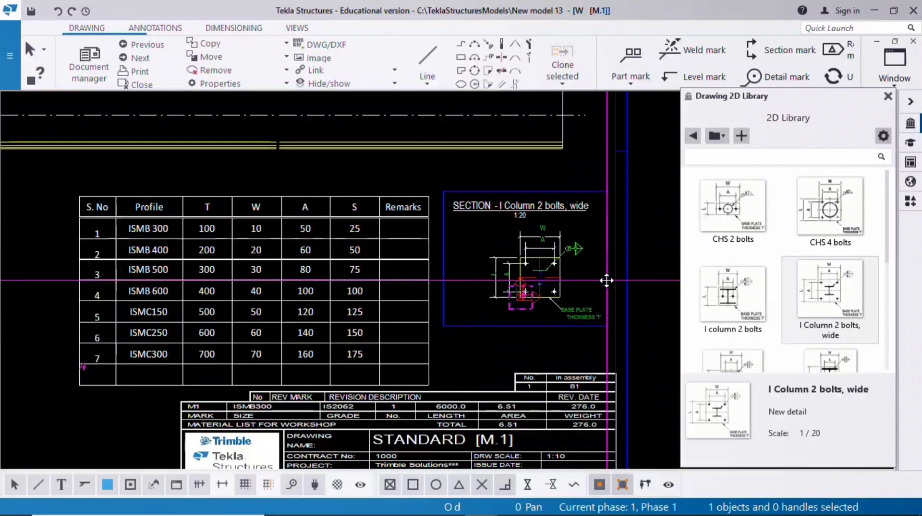
click(489, 181)
Step: Examine the base plate detail's W, A, L and thickness T labels against the matching columns of the profile table
scroll(537, 279, up, 2)
scroll(547, 274, up, 1)
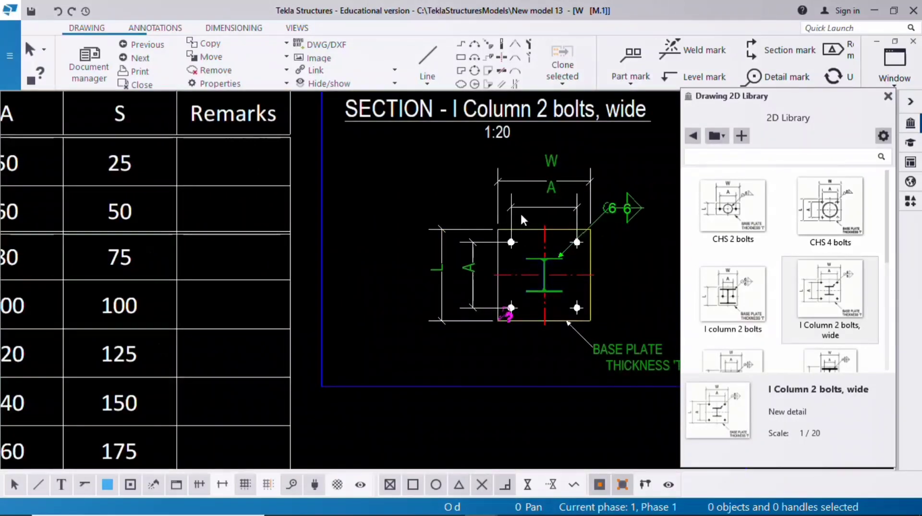
scroll(480, 319, down, 2)
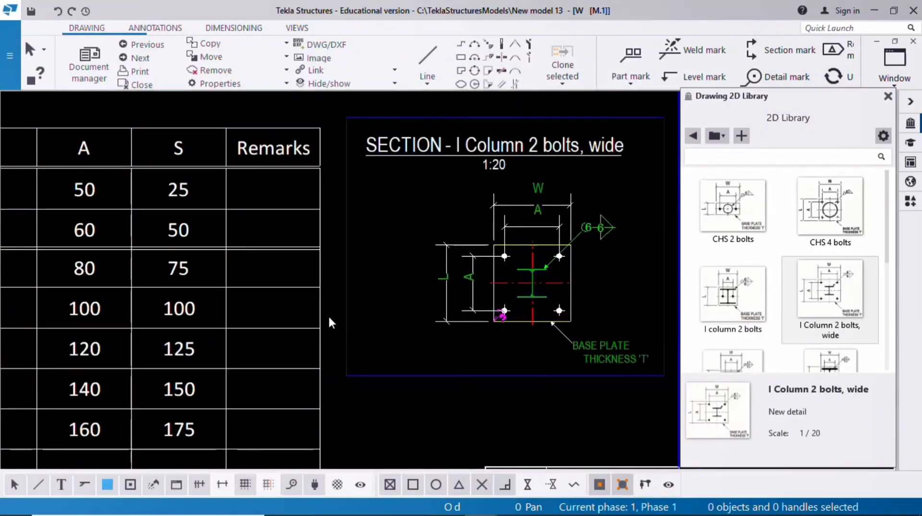
scroll(254, 317, down, 4)
middle_drag(437, 308, 487, 288)
scroll(487, 288, up, 1)
scroll(488, 288, up, 3)
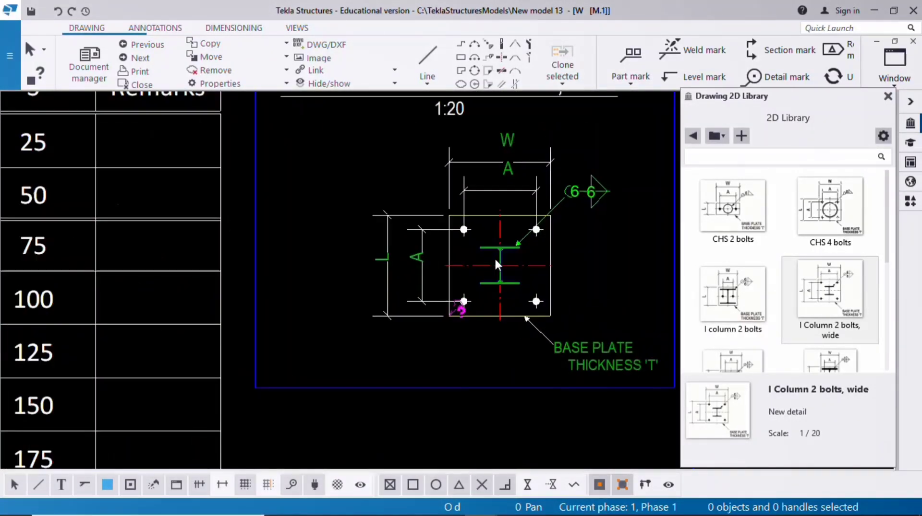
scroll(494, 258, down, 3)
mouse_move(257, 253)
middle_down()
mouse_move(328, 268)
mouse_move(485, 264)
middle_up()
scroll(289, 255, down, 2)
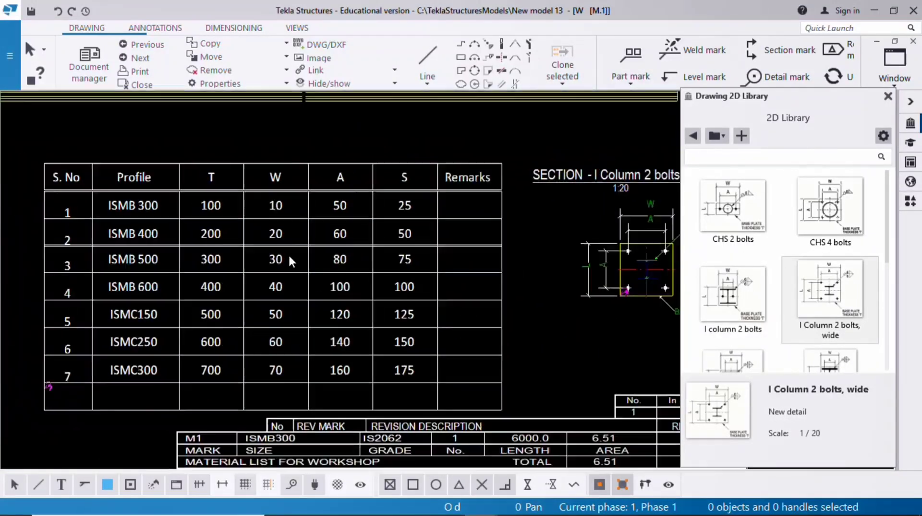
Step: Select the profile table and close the Drawing 2D Library
click(291, 313)
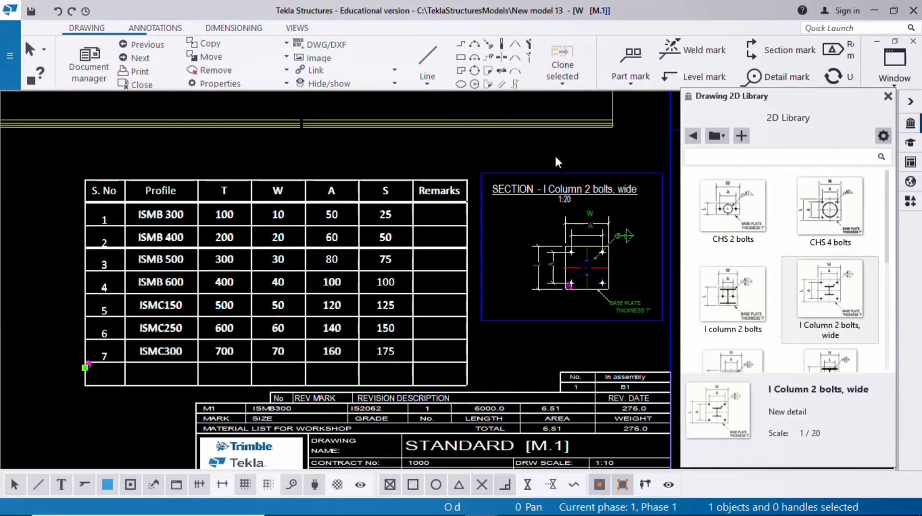
click(888, 97)
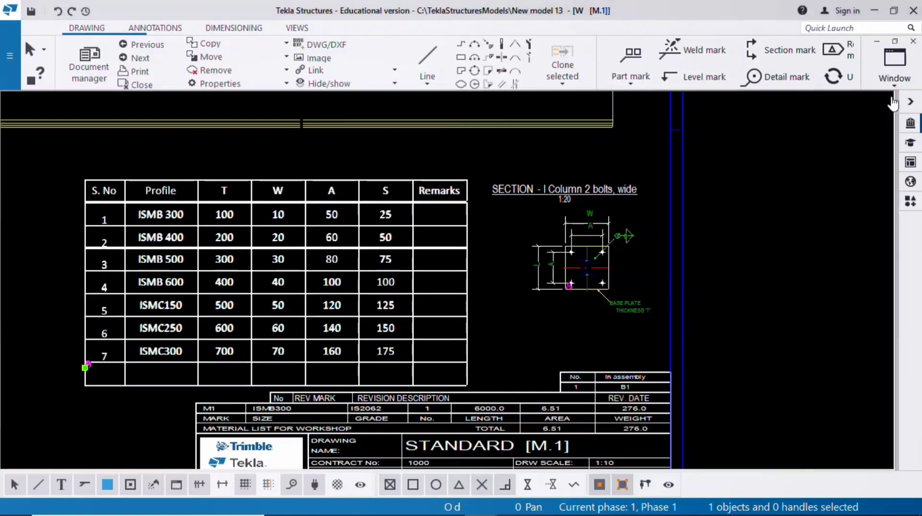